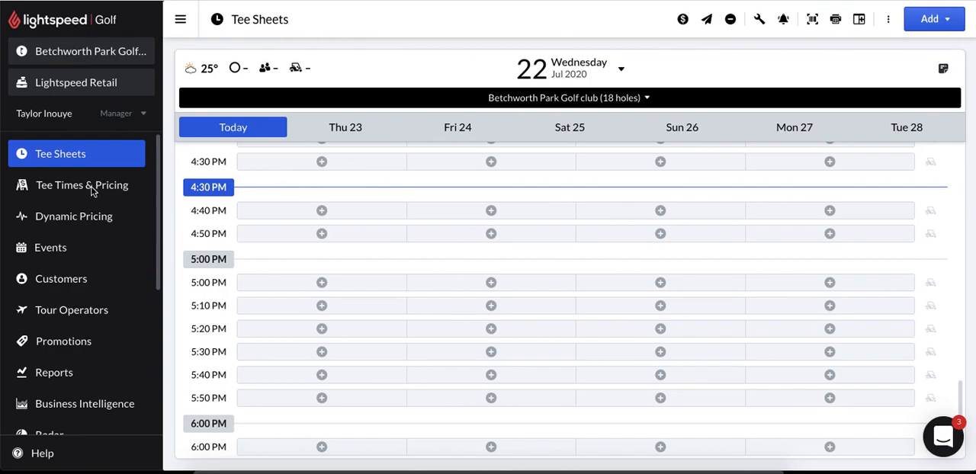
- Start a new price sheet under Tee Times & Pricing and name it "Weekday Price Sheet"
click(92, 192)
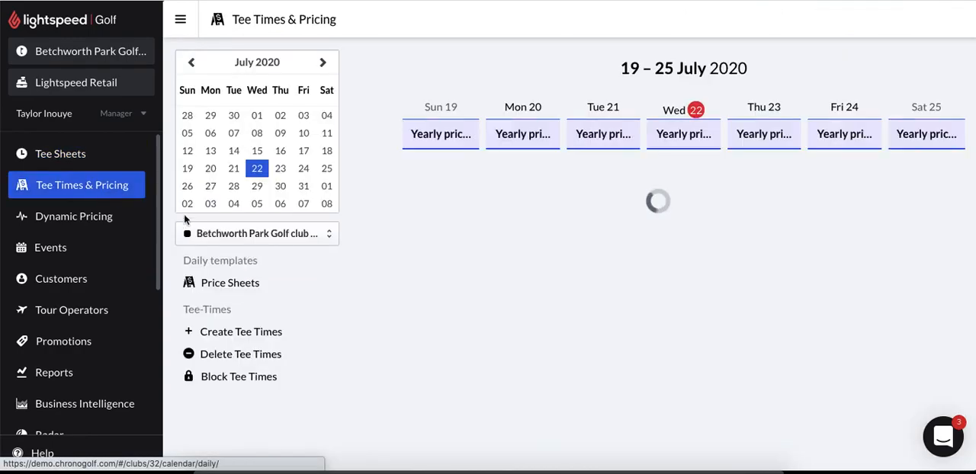
click(226, 286)
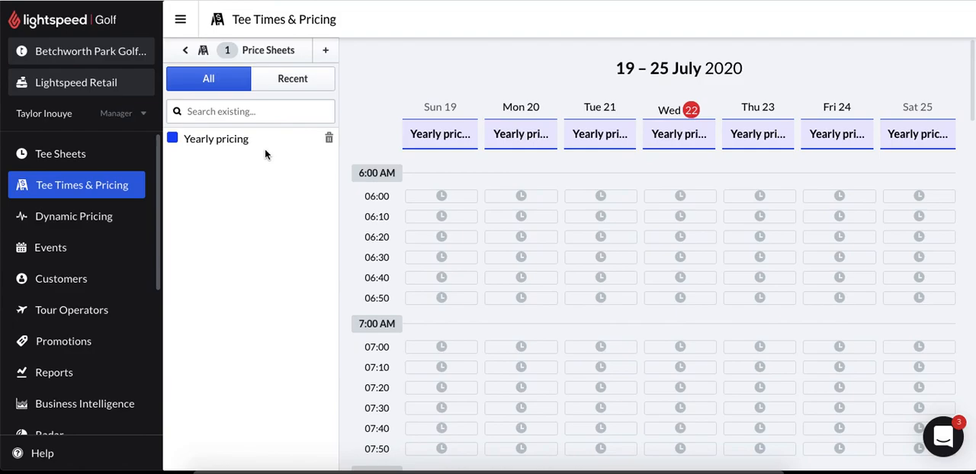
click(328, 52)
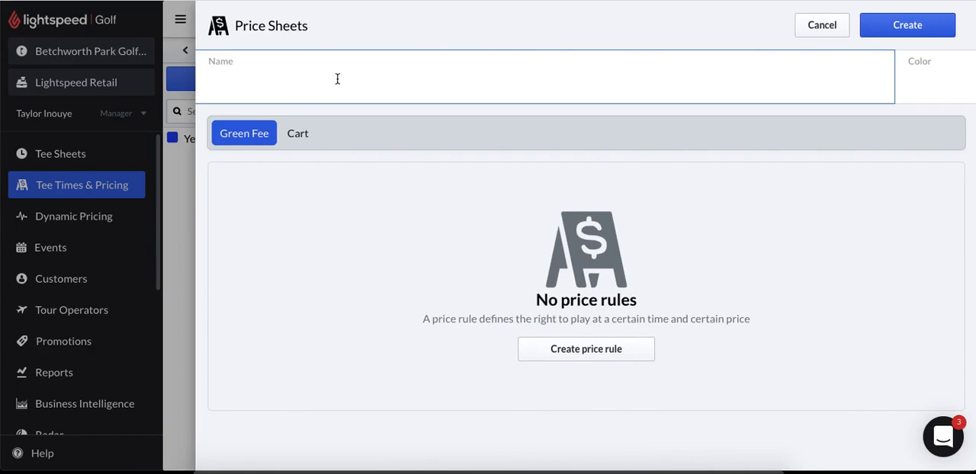
text(Weekday Price Sheet)
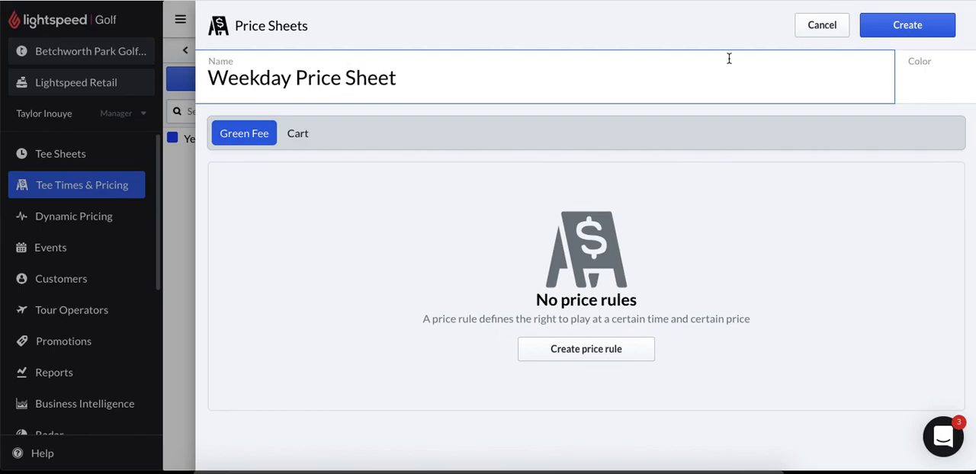
- Set the Weekday Price Sheet's color to red (RGB 226, 54, 54)
click(907, 81)
click(938, 114)
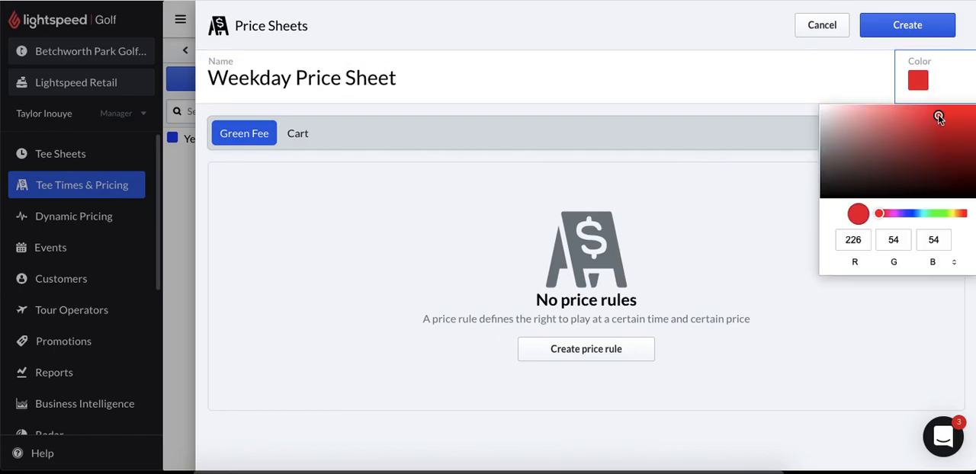
click(797, 113)
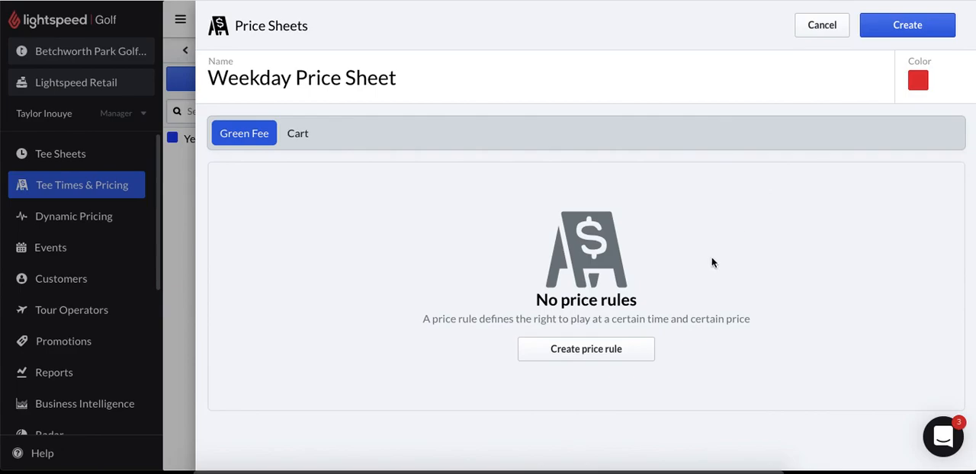
- Create a green fee price rule with Round of golf (18 holes) and Round of Golf (9 holes) as products
click(588, 353)
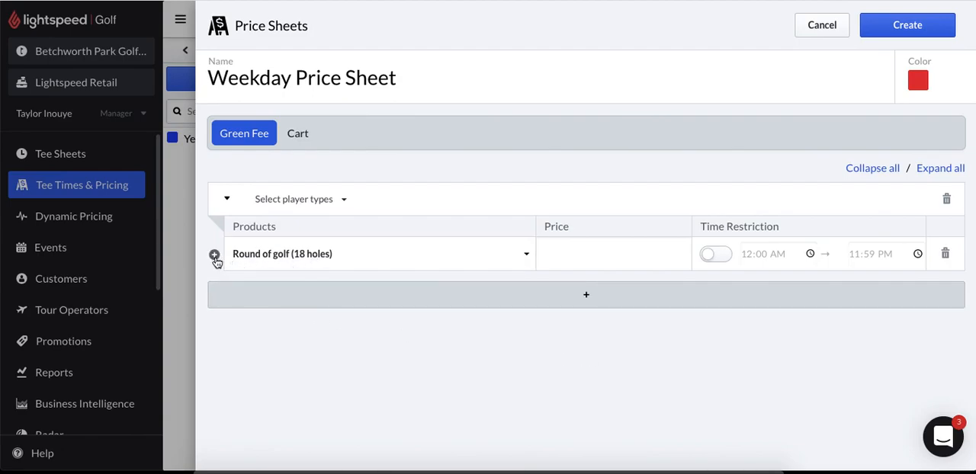
click(215, 256)
click(298, 287)
click(300, 300)
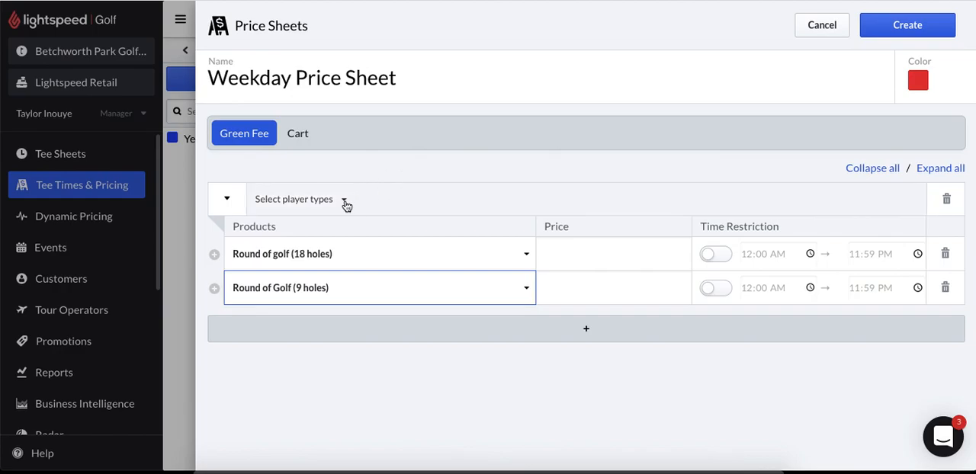
- Assign the player types 5 day Member, 7 day Member and Junior Member to the first price rule
click(345, 203)
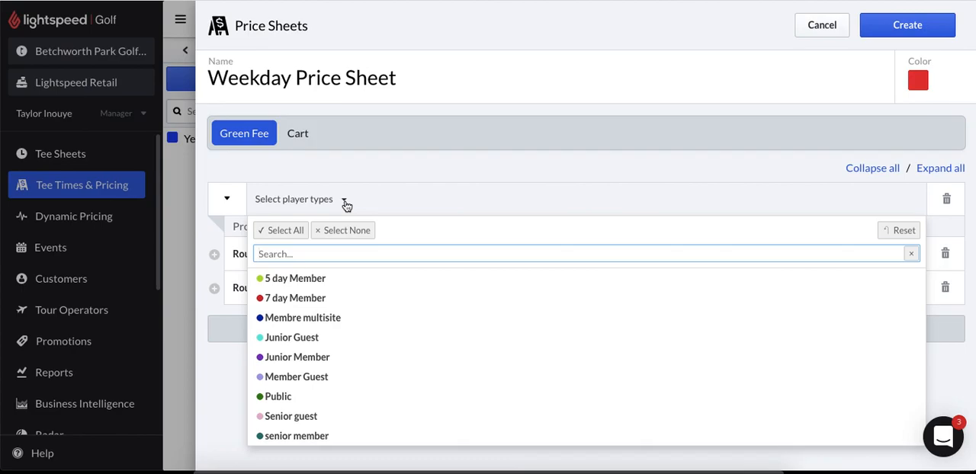
click(335, 281)
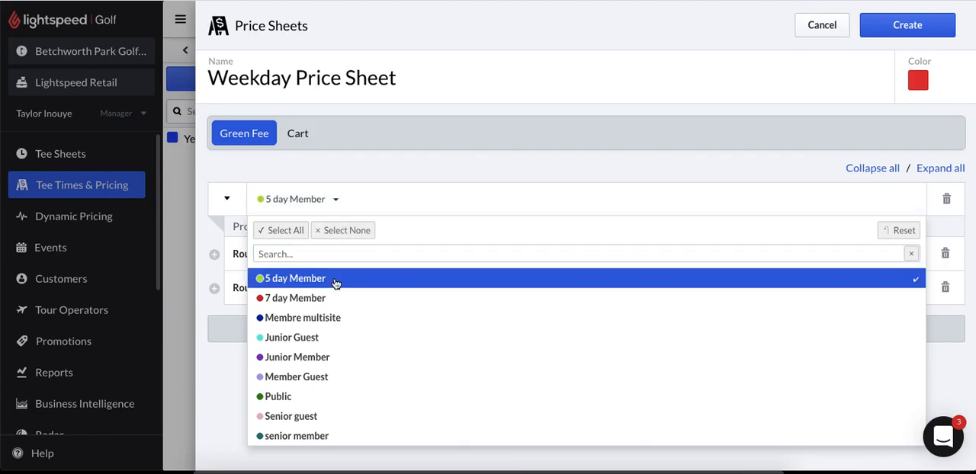
click(326, 301)
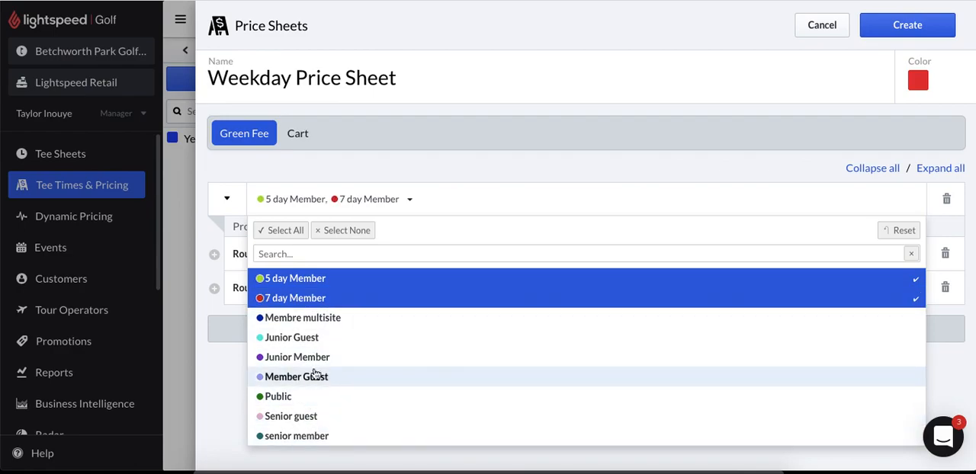
click(314, 362)
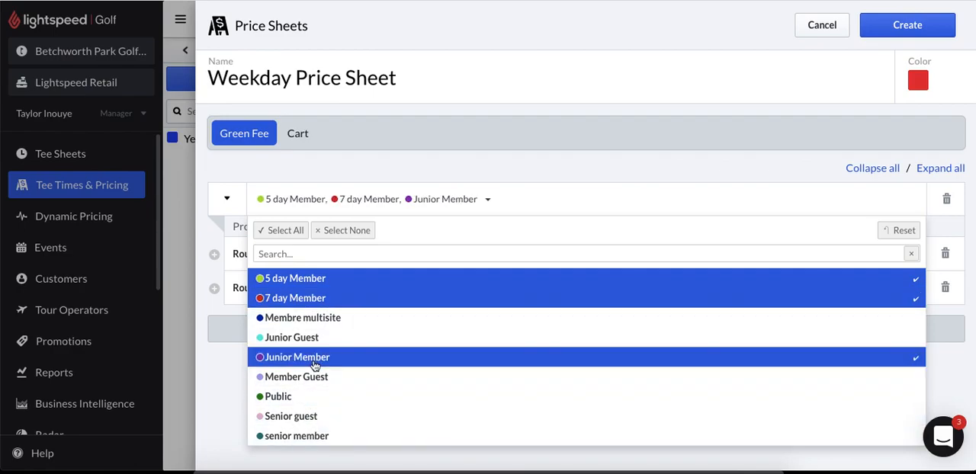
click(208, 232)
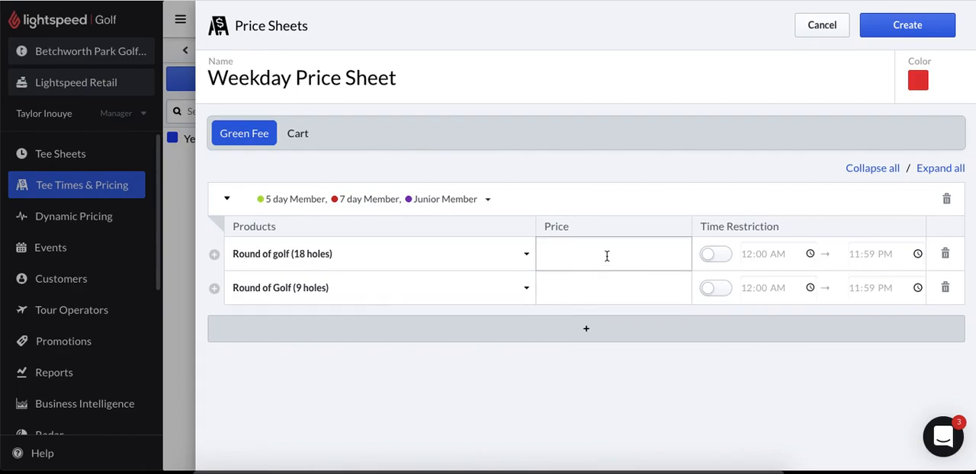
- Set the member rule's price to $0 for both the 18-hole and 9-hole rounds
click(609, 253)
text(0)
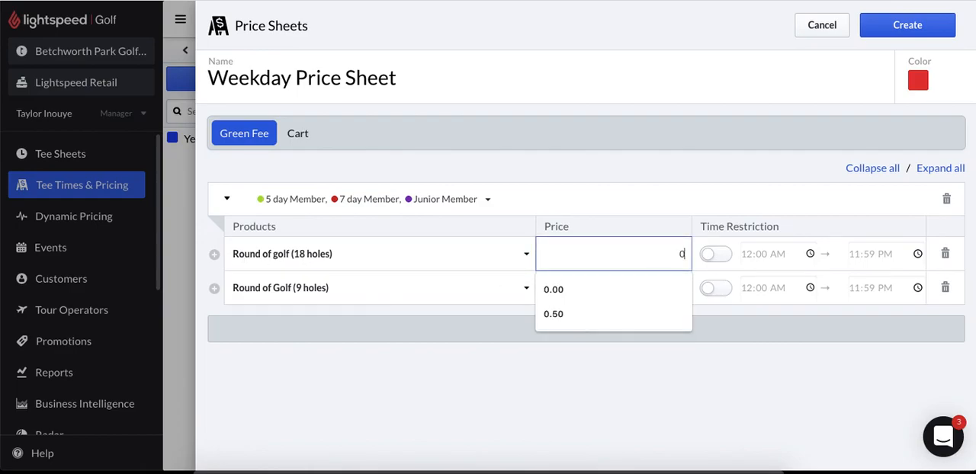
click(671, 290)
text(0)
click(770, 355)
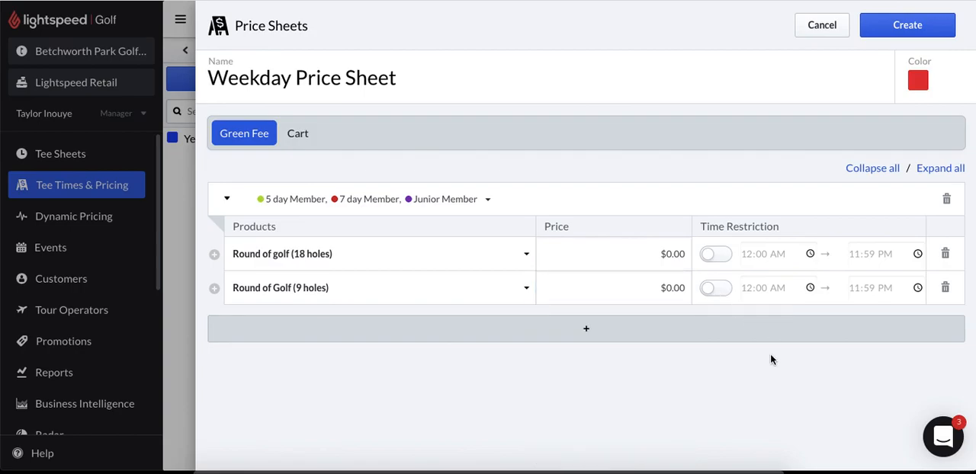
- Add a second green fee price rule containing Round of golf (18 holes) and Round of Golf (9 holes)
click(589, 332)
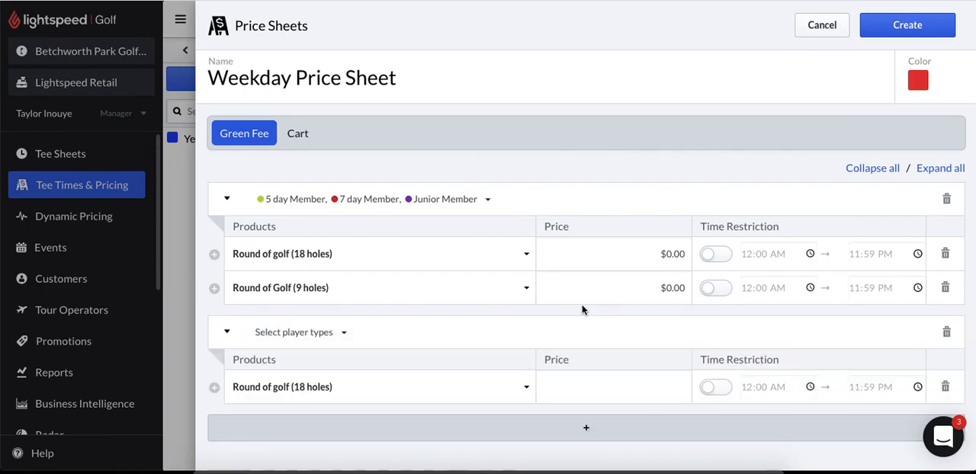
click(215, 388)
click(316, 424)
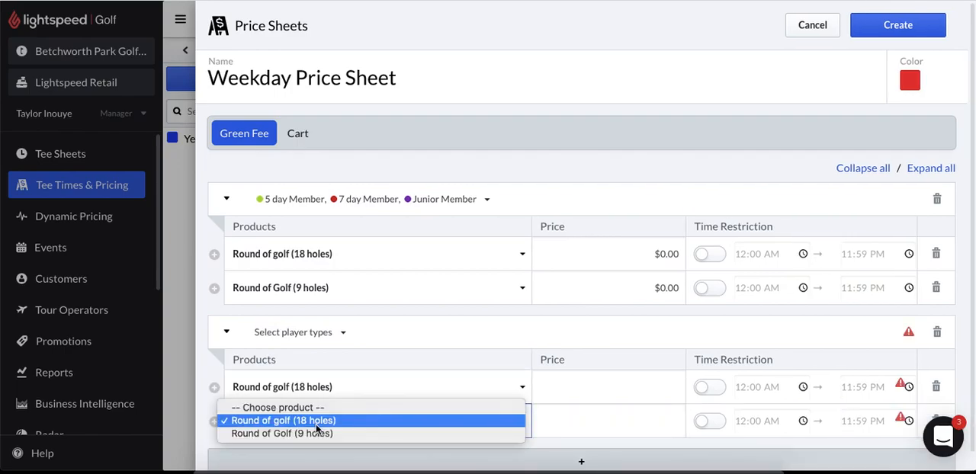
click(321, 432)
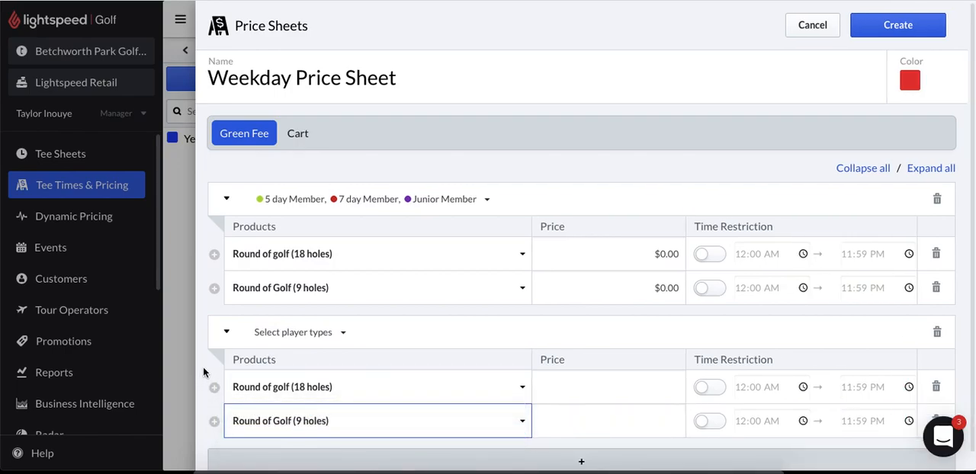
- Assign the player types Public and Junior Guest to the second price rule
click(344, 338)
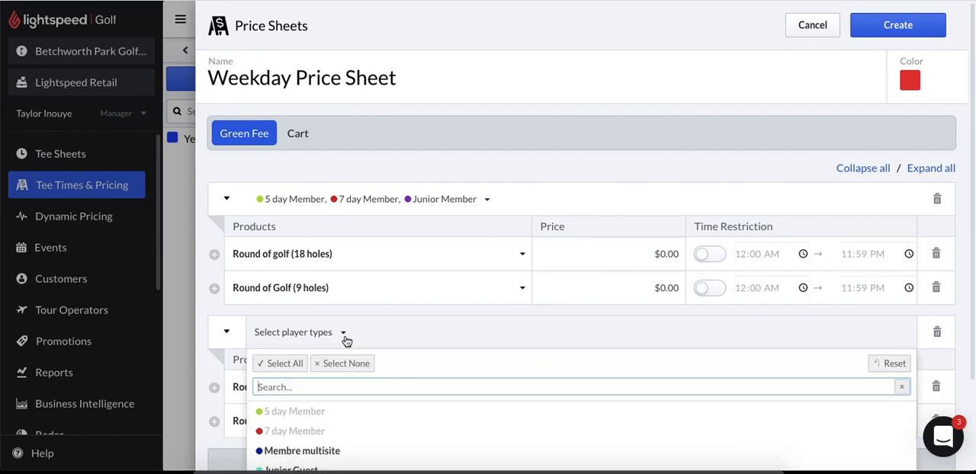
scroll(394, 393, down, 2)
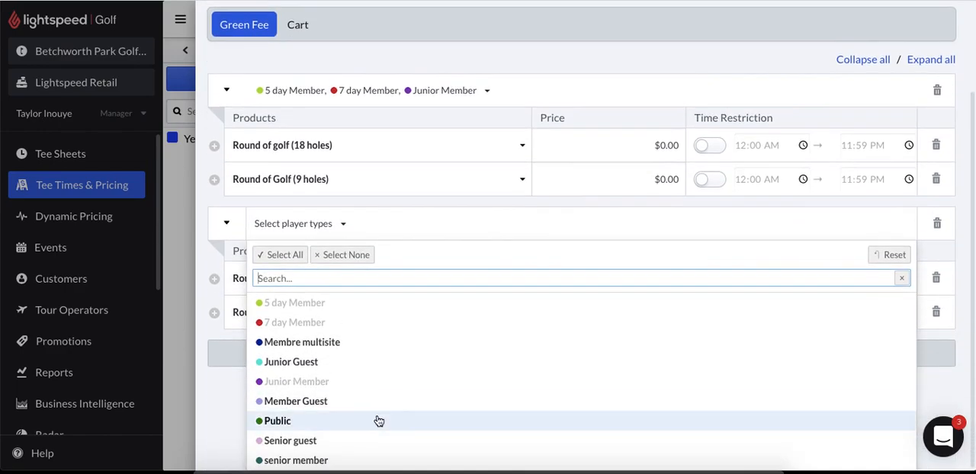
click(375, 422)
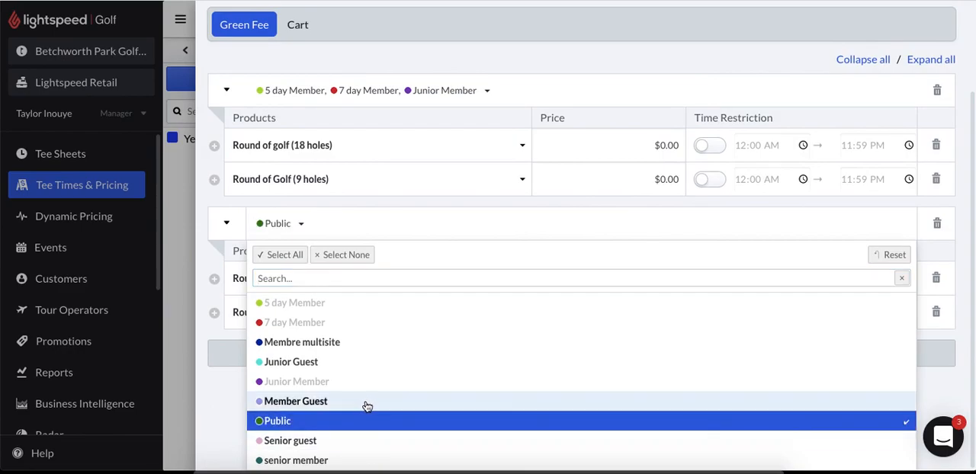
click(357, 364)
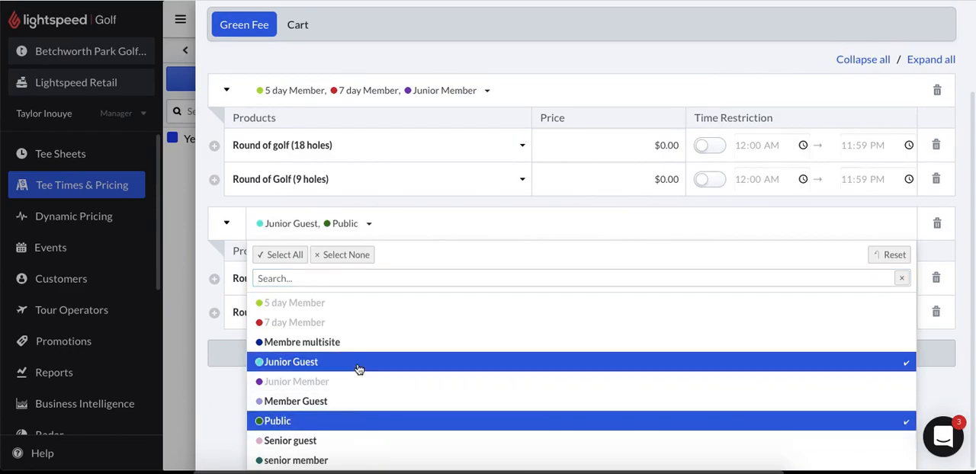
click(199, 263)
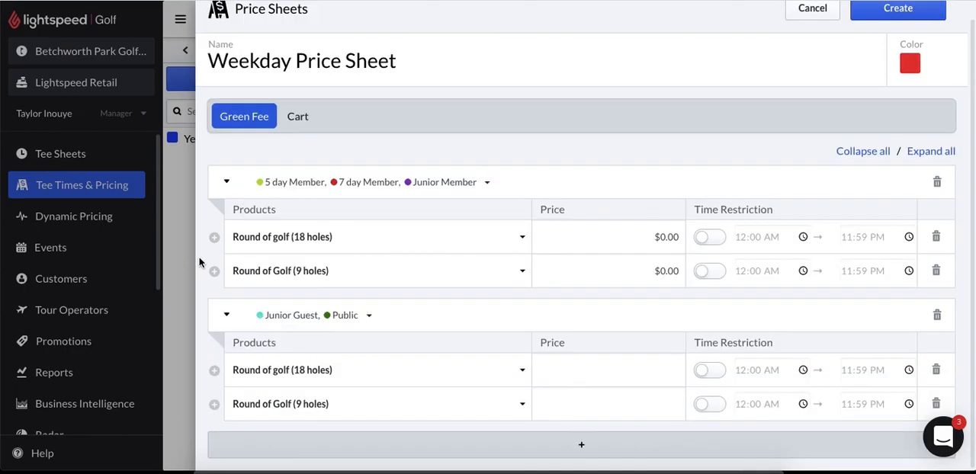
- Price the second rule's 18-hole round at $40 and its 9-hole round at $20
click(623, 369)
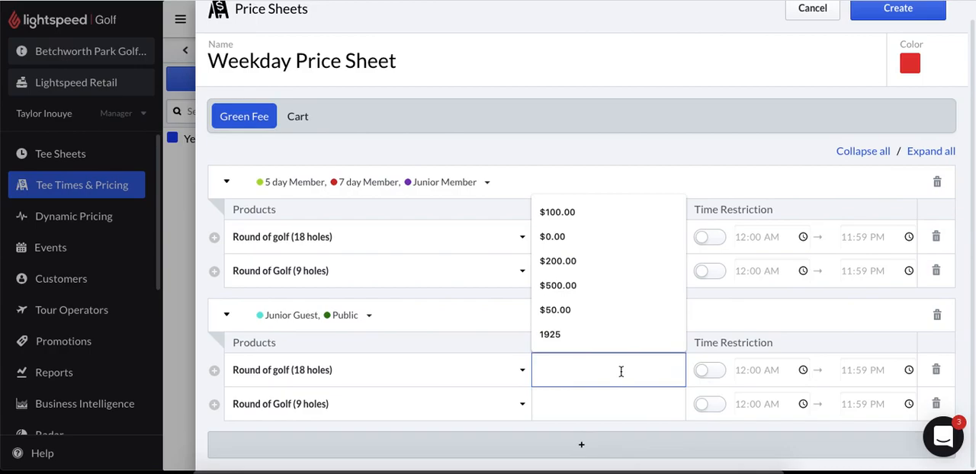
text(40)
click(652, 402)
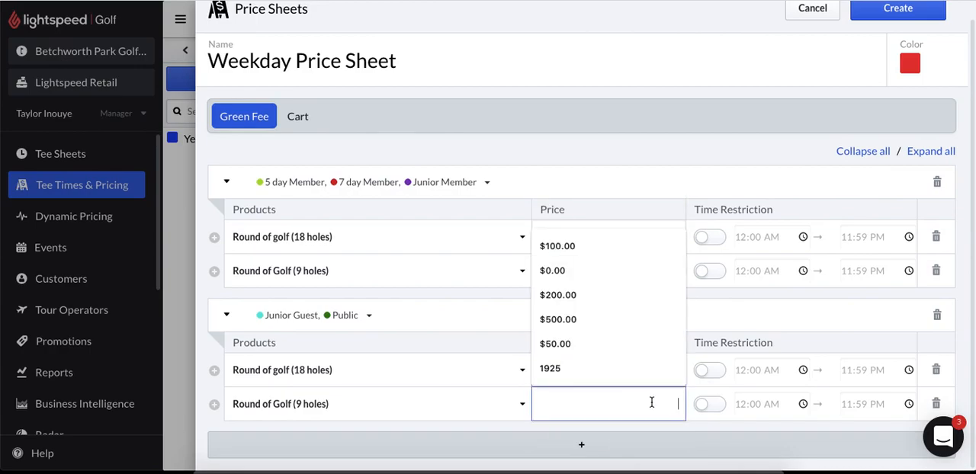
text(2)
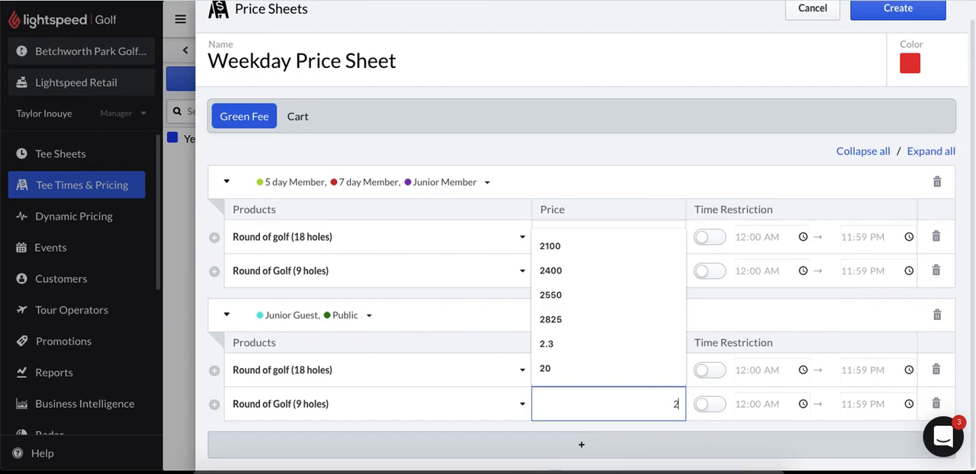
text(0)
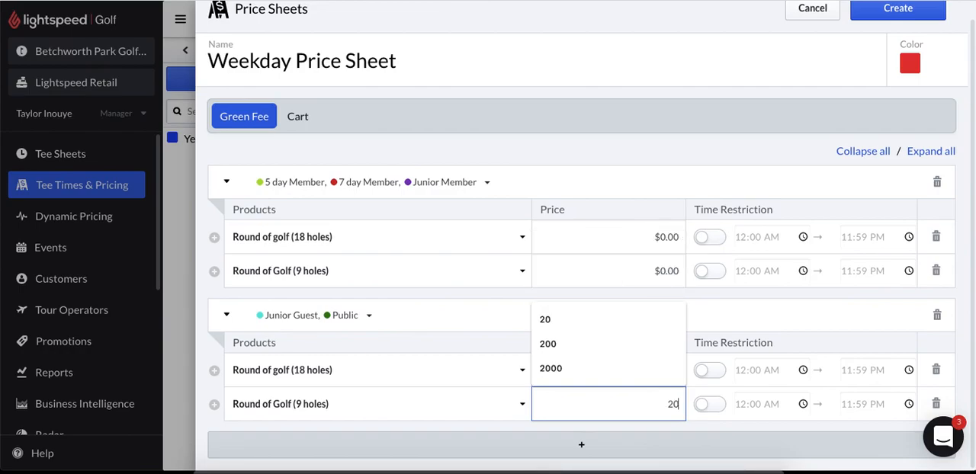
click(742, 147)
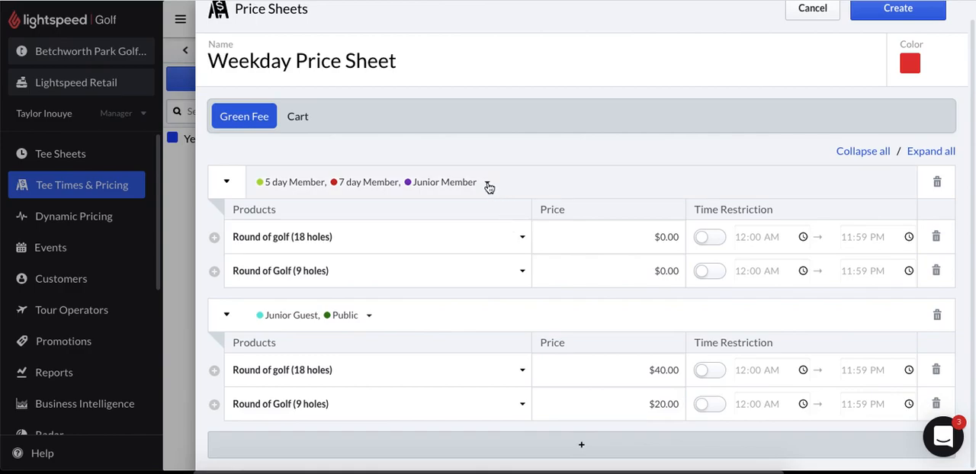
- Add the senior member player type to the first price rule
click(488, 188)
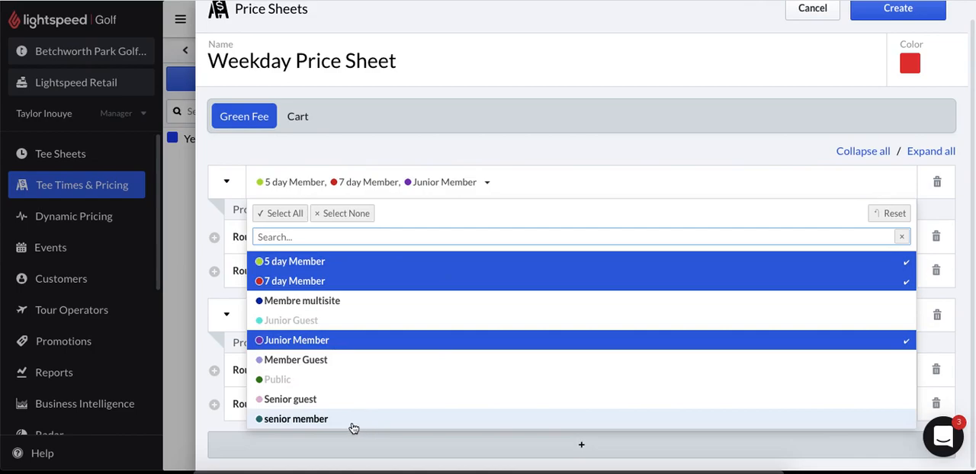
click(354, 424)
click(199, 210)
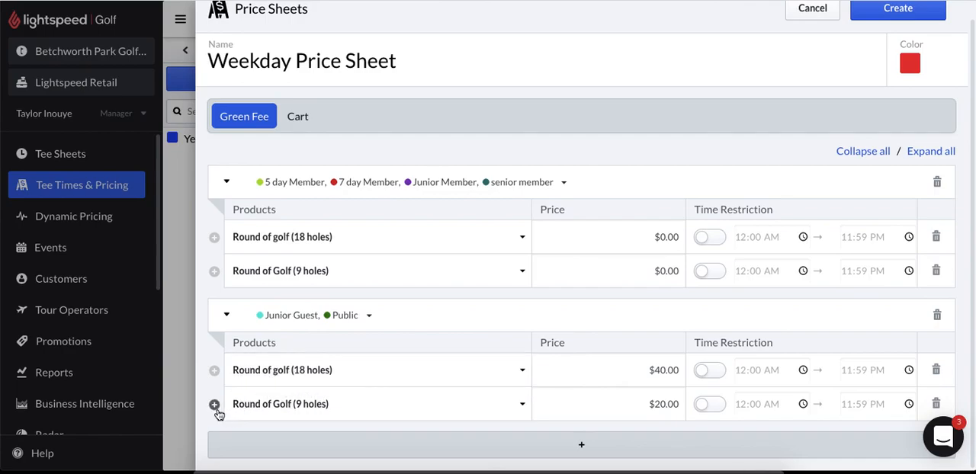
- Add another 18-hole row to the Junior Guest and Public rule, and restrict its $40 round to 12:00 AM–02:59 PM
click(214, 406)
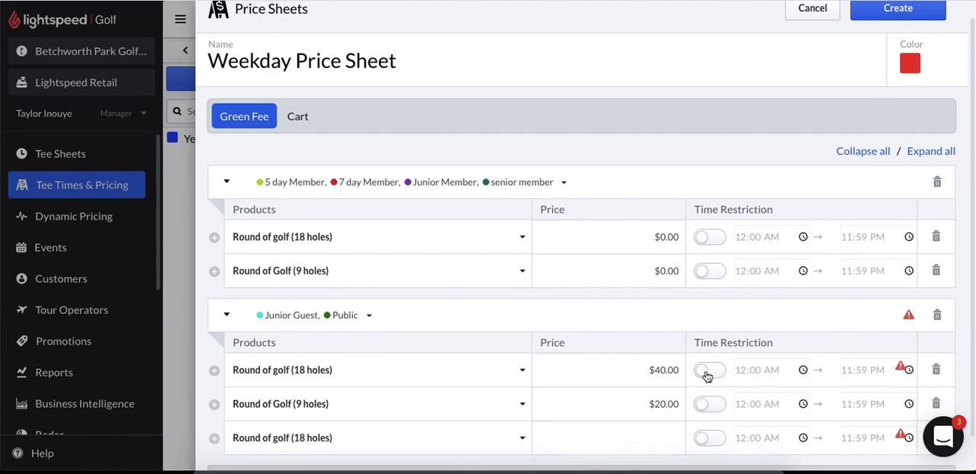
click(706, 373)
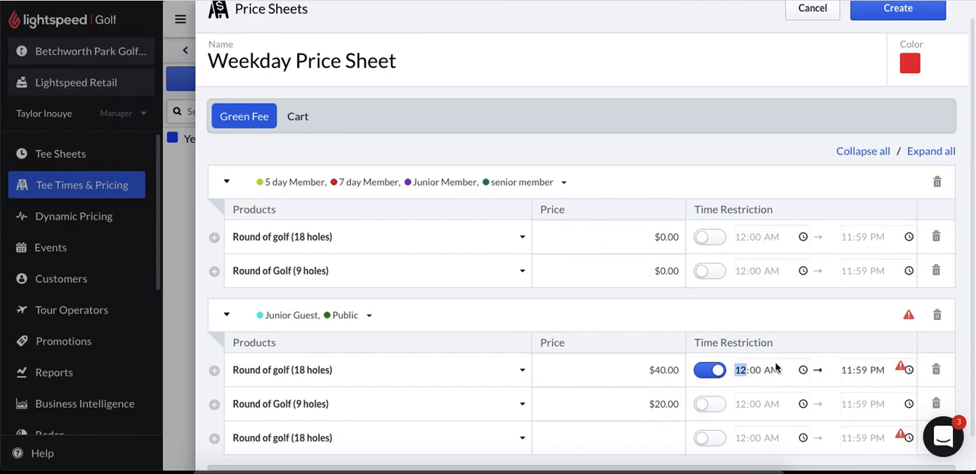
click(848, 370)
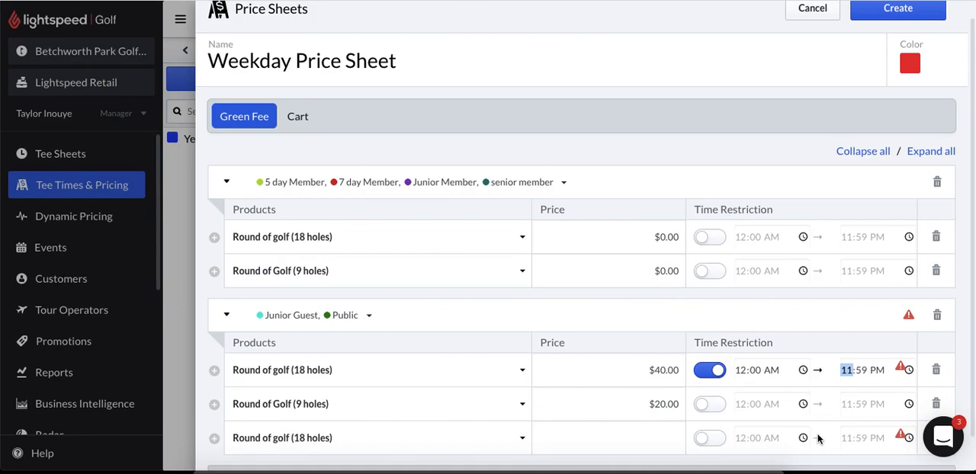
text(2)
- Price the added 18-hole round for Junior Guest and Public at $15, and restrict it to 03:00 PM–11:59 PM
click(652, 440)
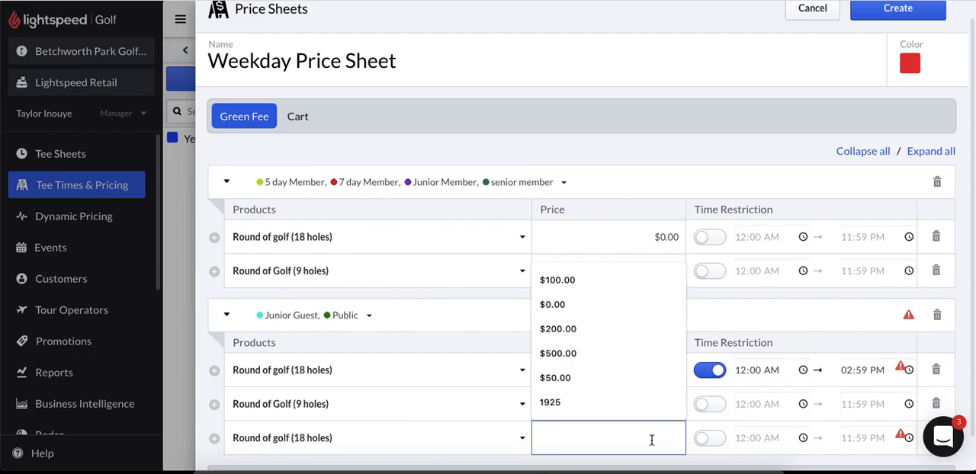
text(15)
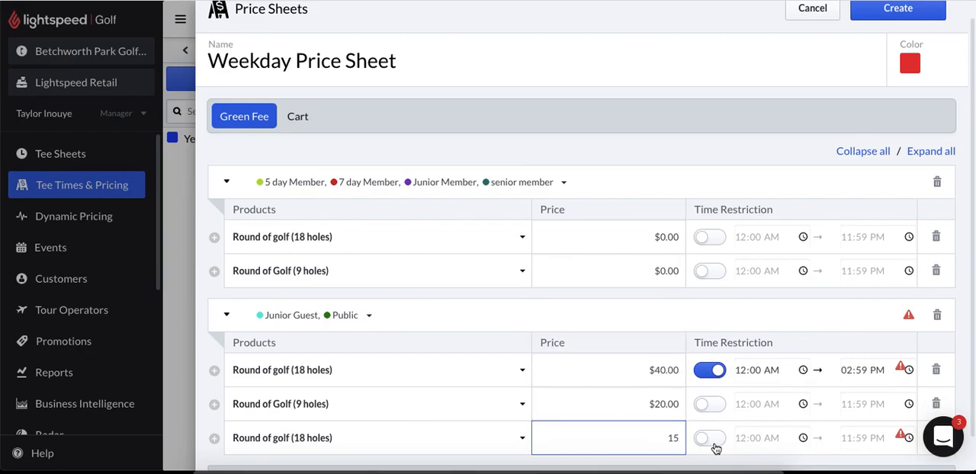
click(705, 443)
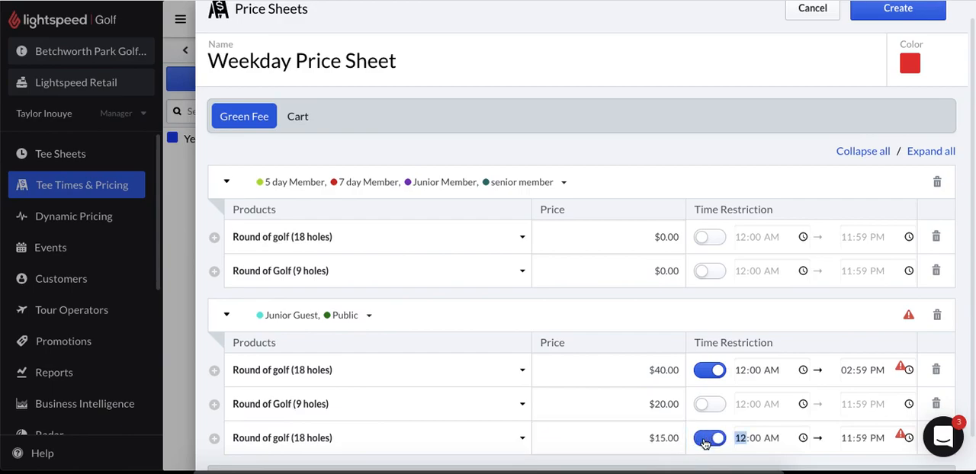
text(3)
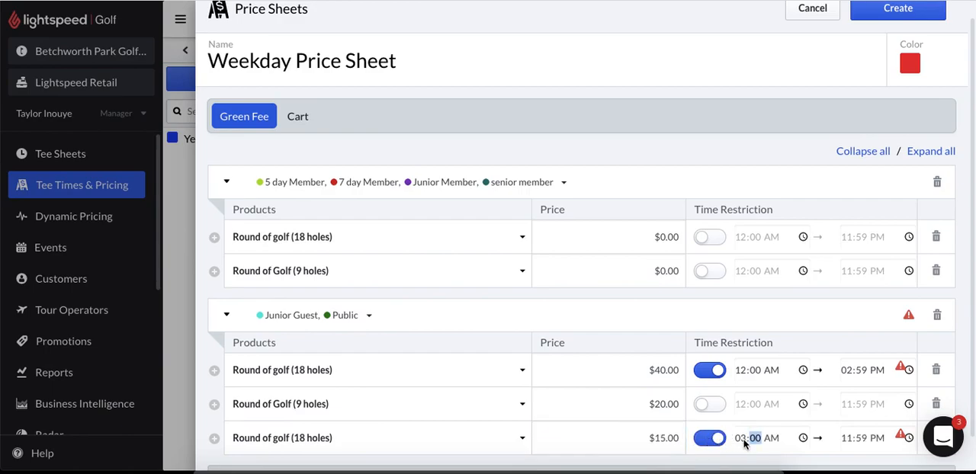
text(00p)
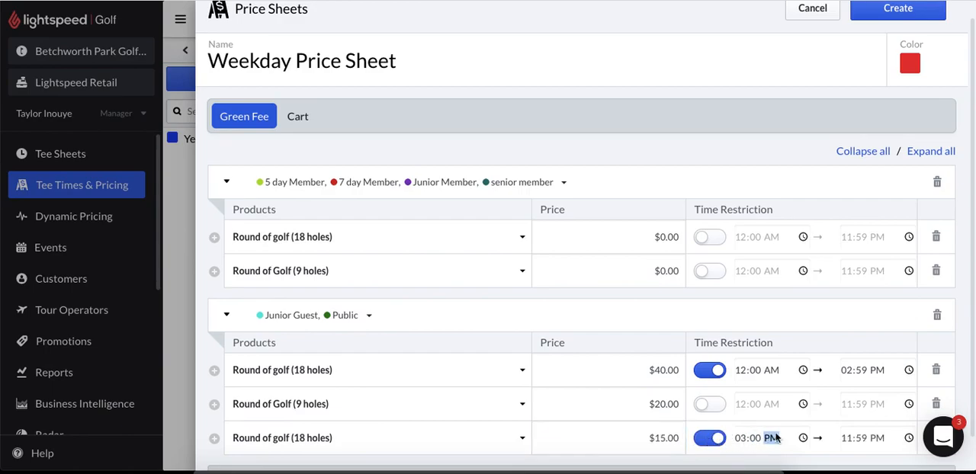
scroll(791, 296, down, 1)
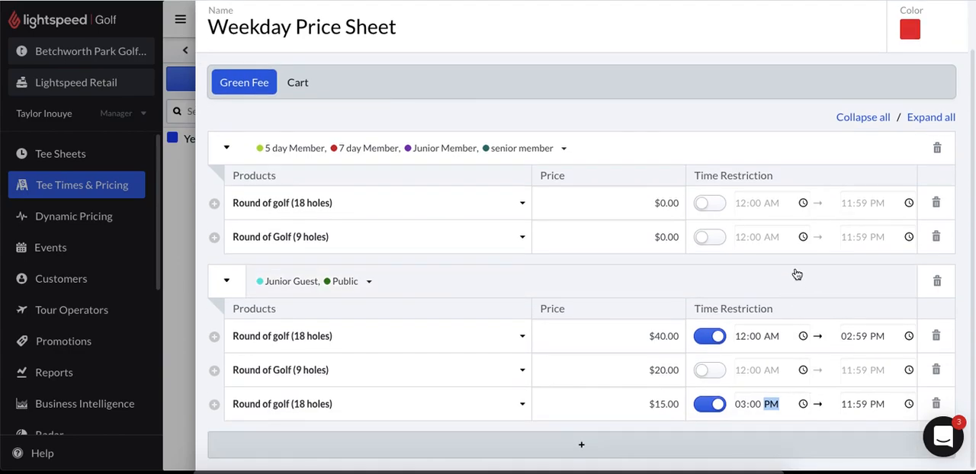
scroll(797, 275, up, 1)
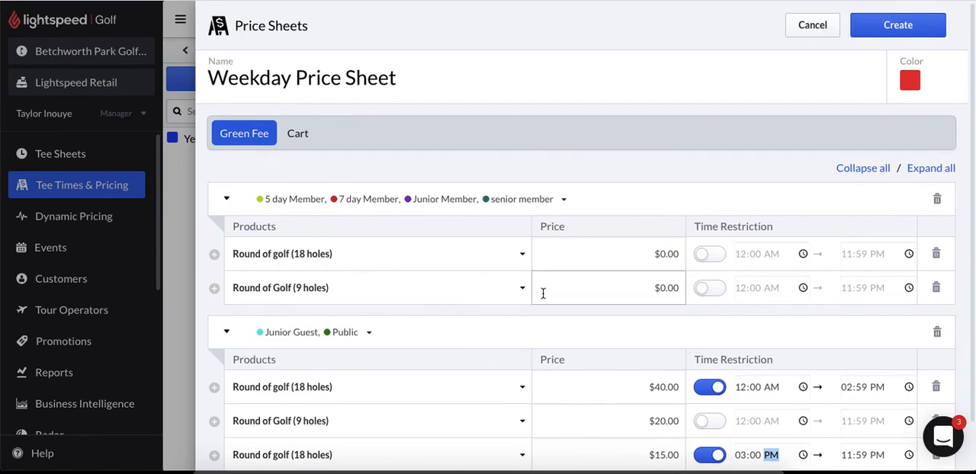
- Create a cart price rule with rows for Half cart (18 holes) and Half cart (9 holes)
click(298, 137)
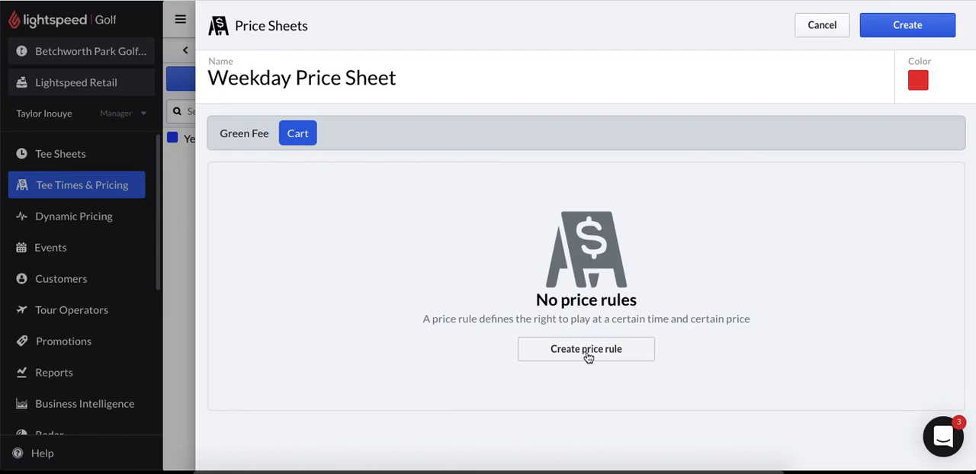
click(587, 354)
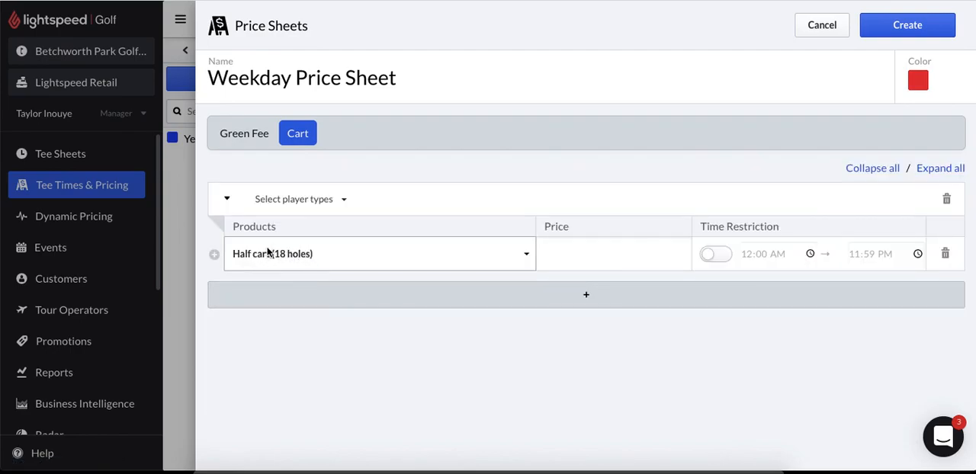
click(214, 255)
click(296, 288)
click(294, 301)
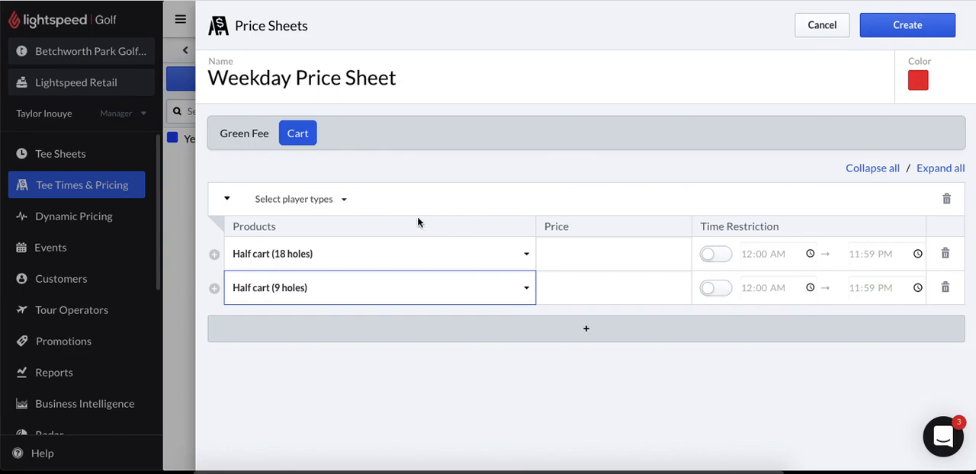
- Assign every player type except Membre multisite to the cart price rule
click(352, 203)
click(326, 280)
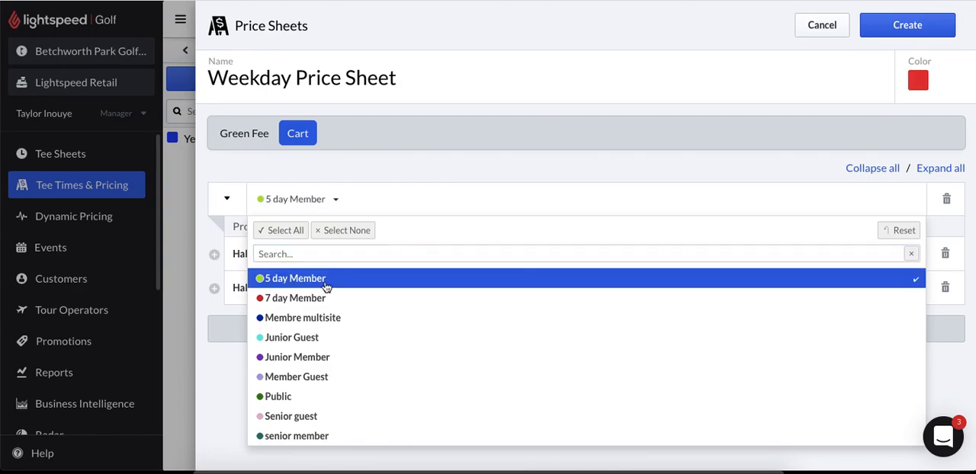
click(322, 298)
click(310, 340)
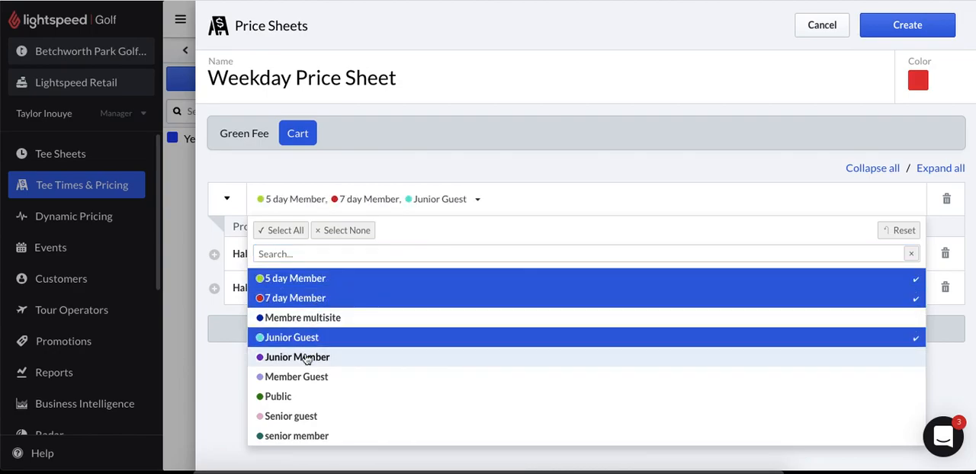
click(314, 358)
click(300, 399)
click(306, 417)
click(302, 438)
click(305, 381)
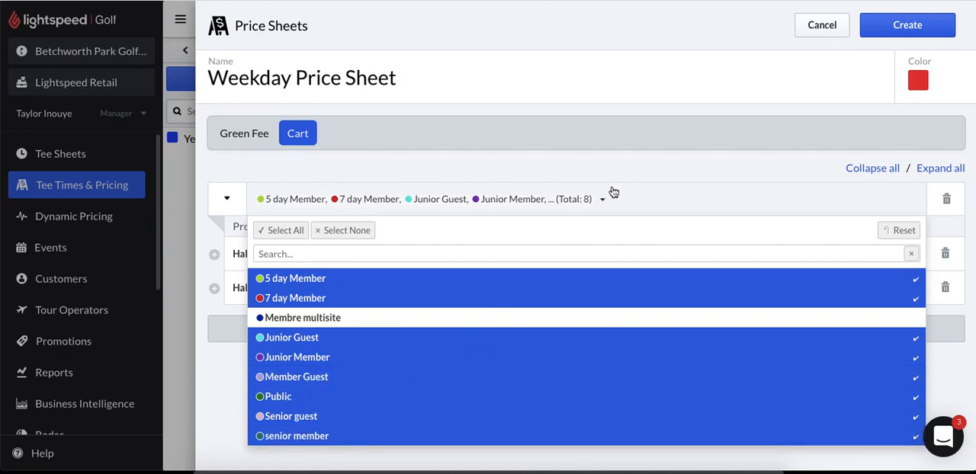
click(626, 167)
- Price the 18-hole half cart at $20 and the 9-hole half cart at $10
click(613, 258)
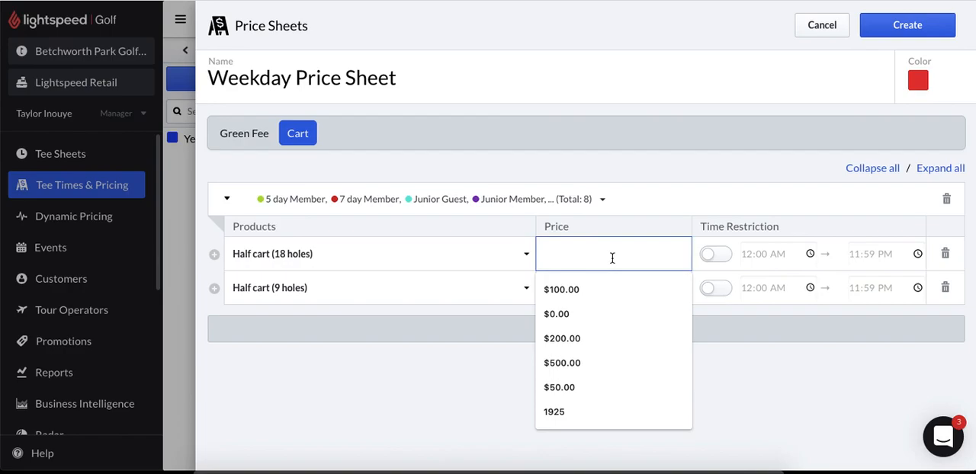
text(20)
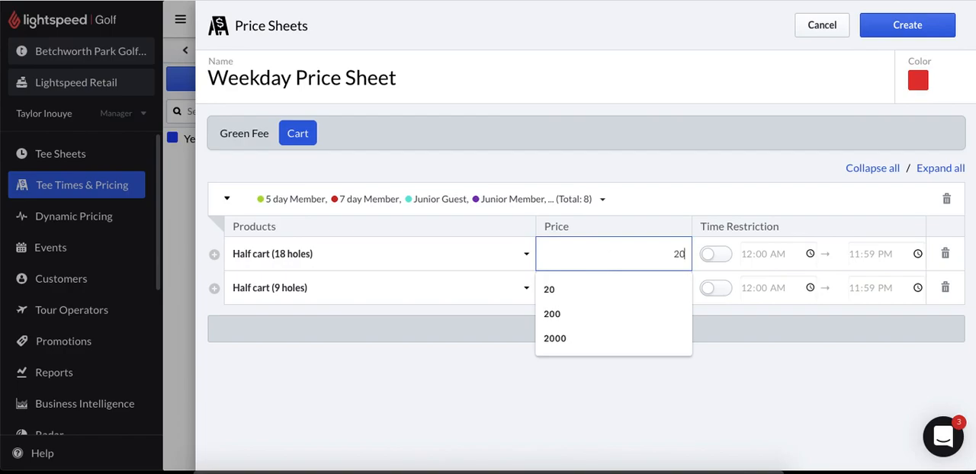
click(670, 289)
text(10)
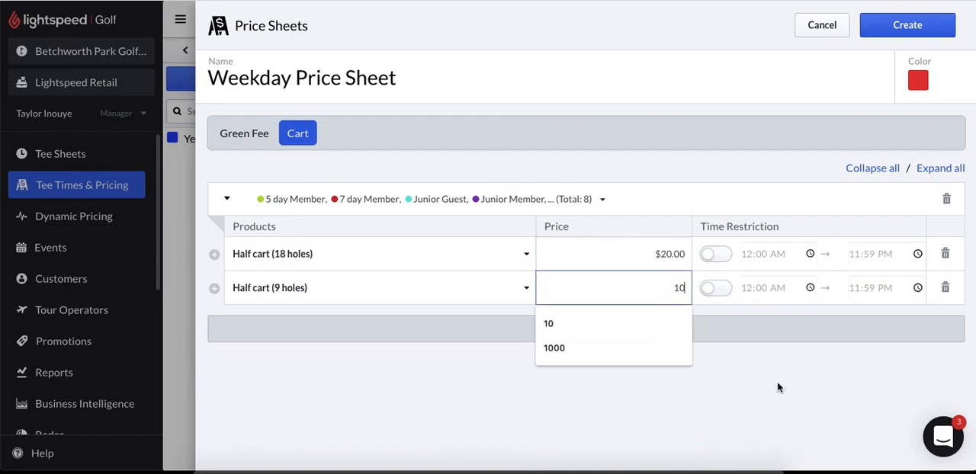
click(817, 409)
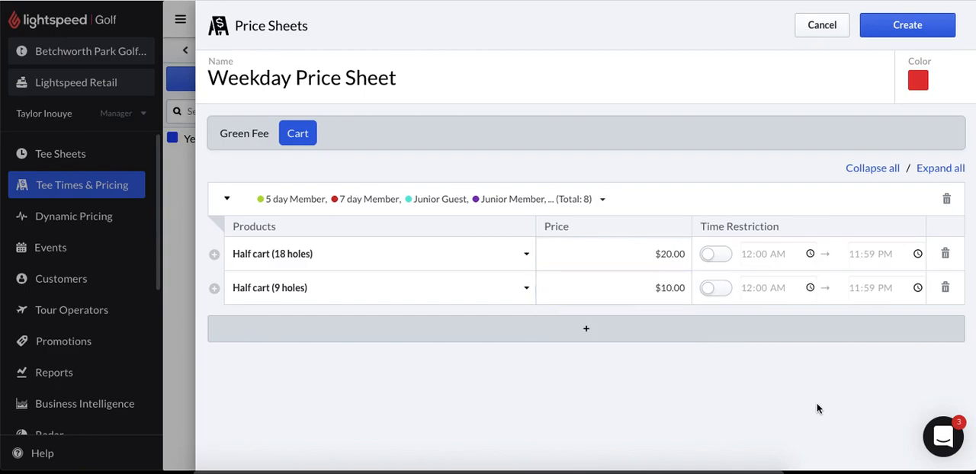
click(588, 334)
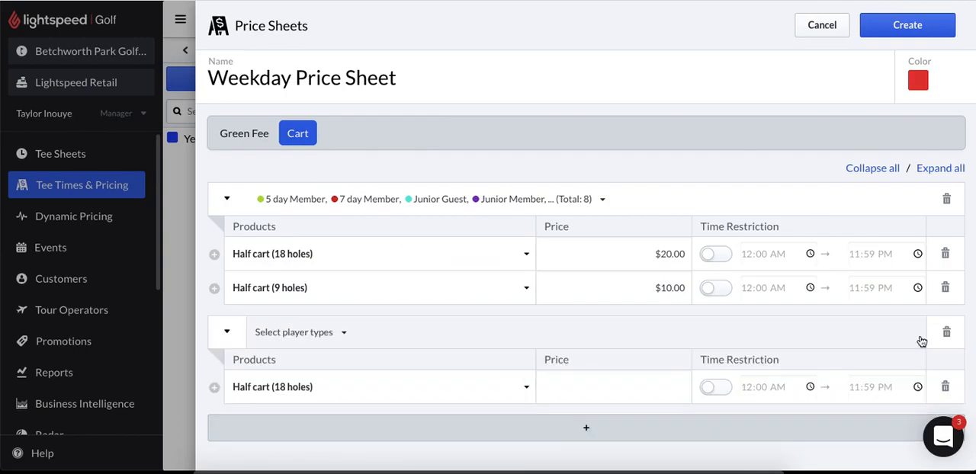
click(946, 333)
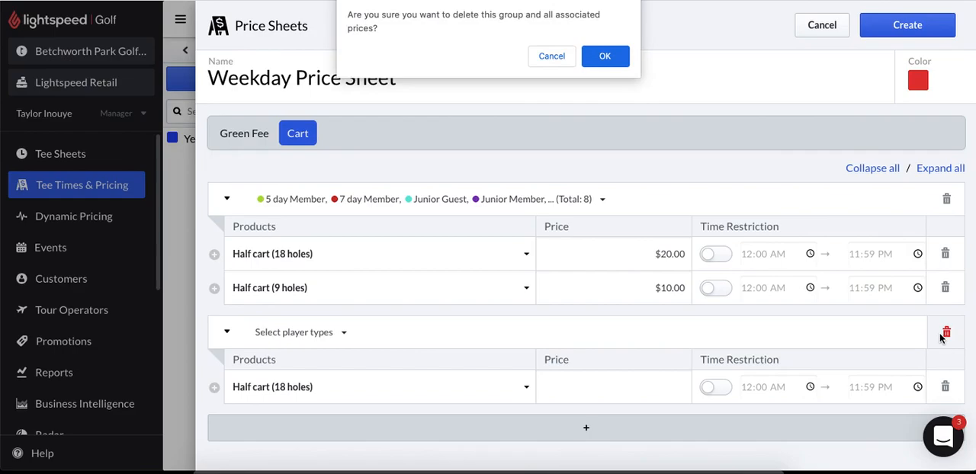
click(619, 53)
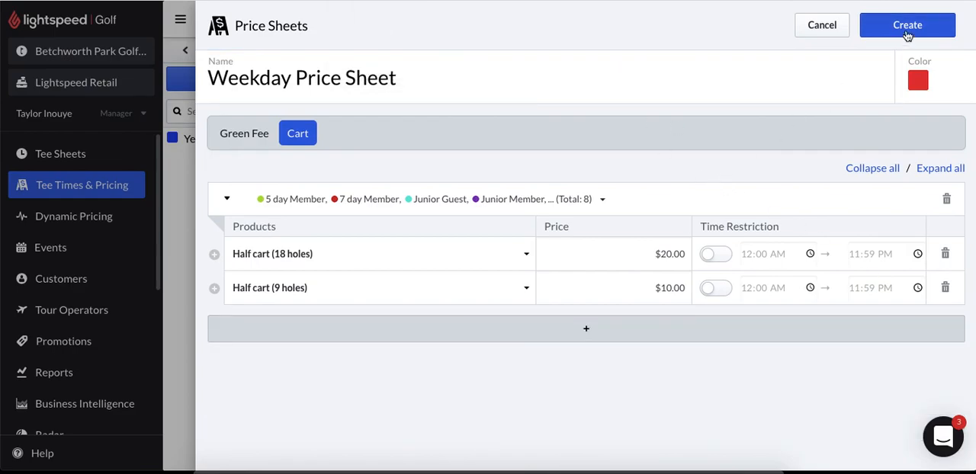
- Create the Weekday Price Sheet, and open a clone of it for editing
click(907, 34)
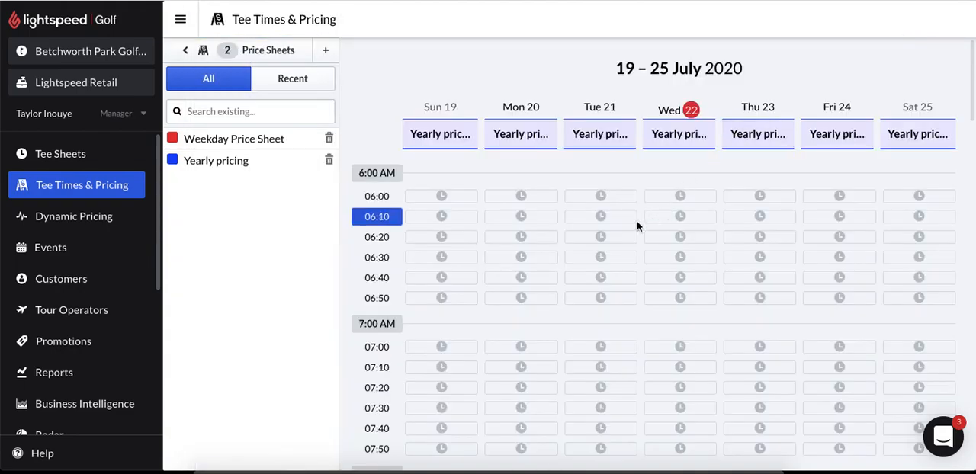
click(264, 140)
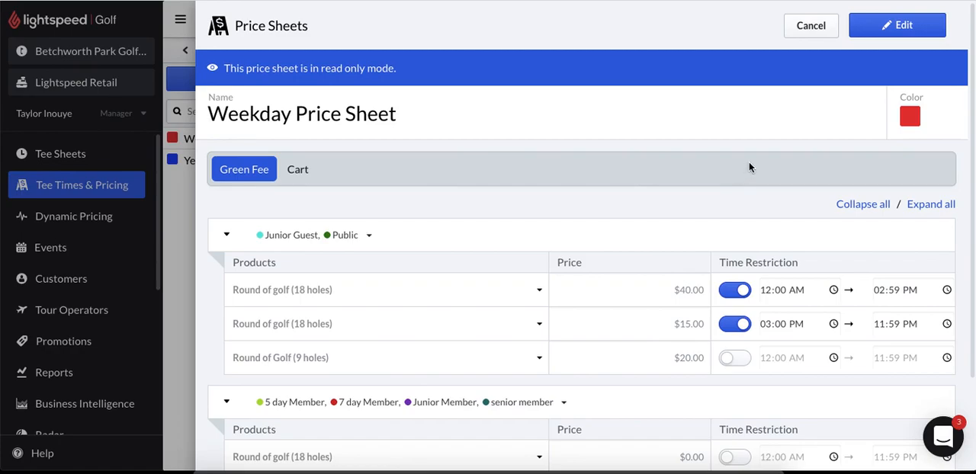
click(892, 33)
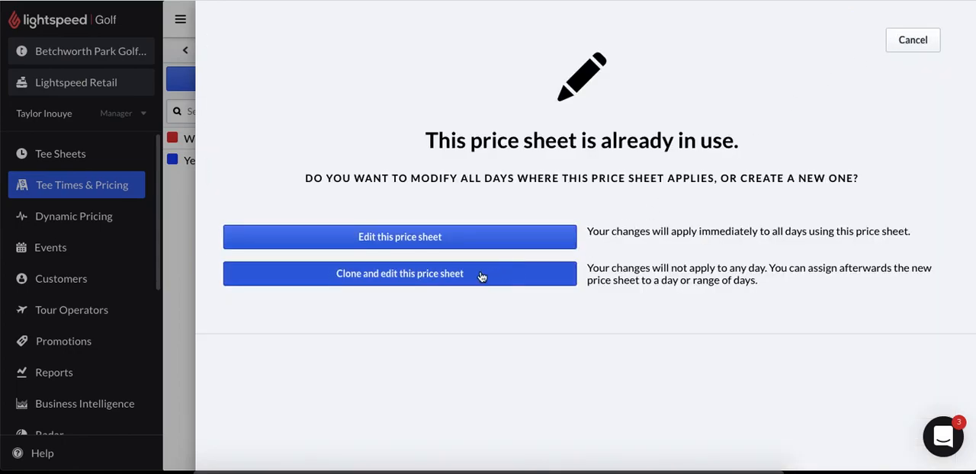
click(431, 277)
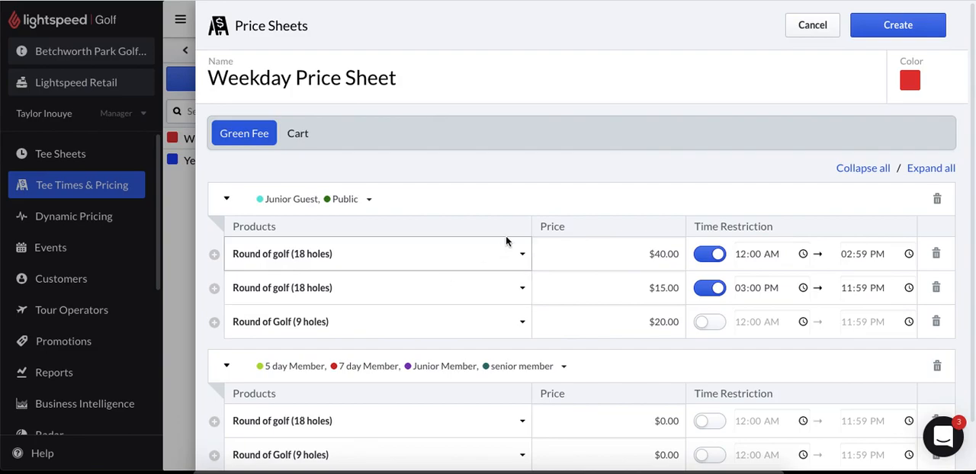
- Rename the cloned sheet Weekend Price Sheet and change its color to green
click(291, 78)
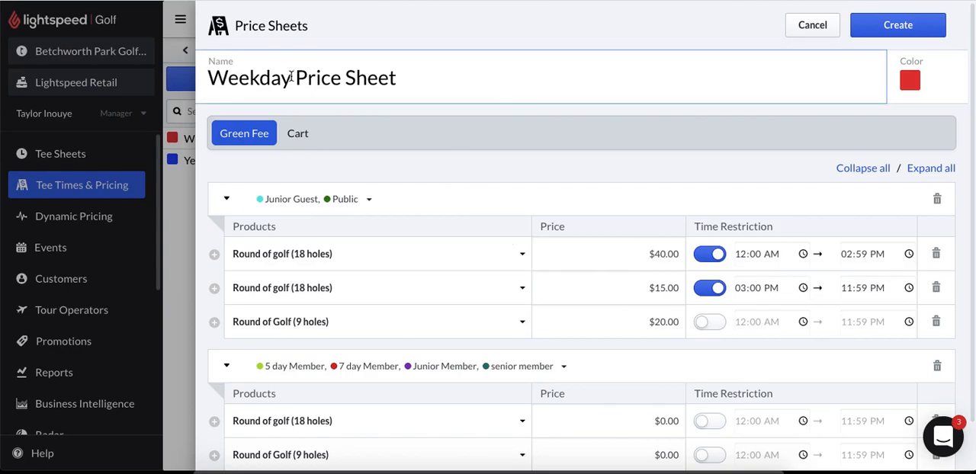
key(BackSpace)
key(BackSpace)
key(BackSpace)
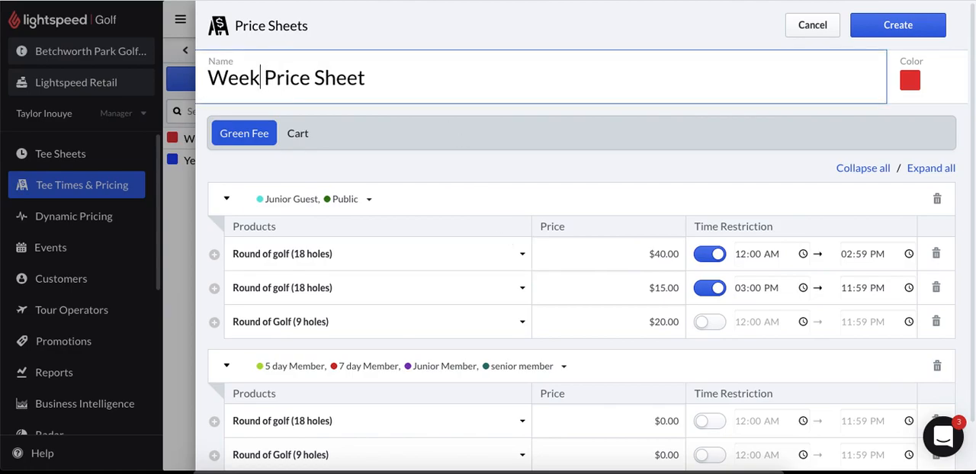
text(end)
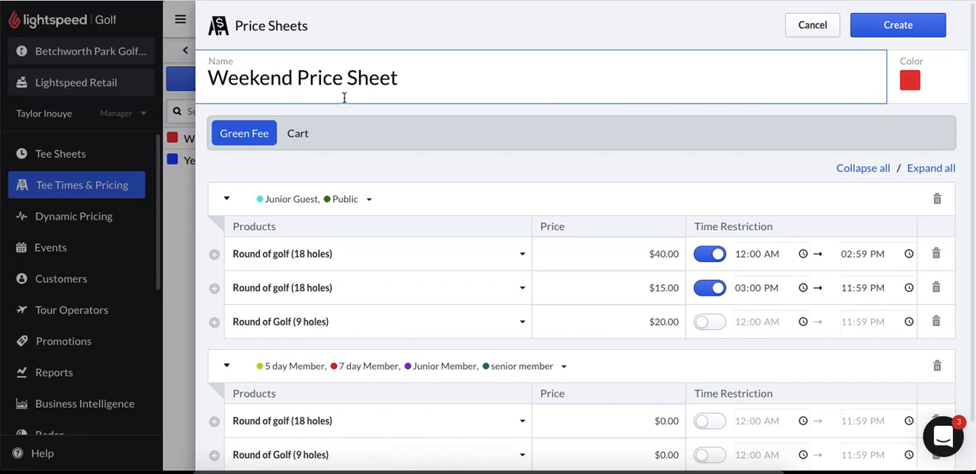
click(923, 72)
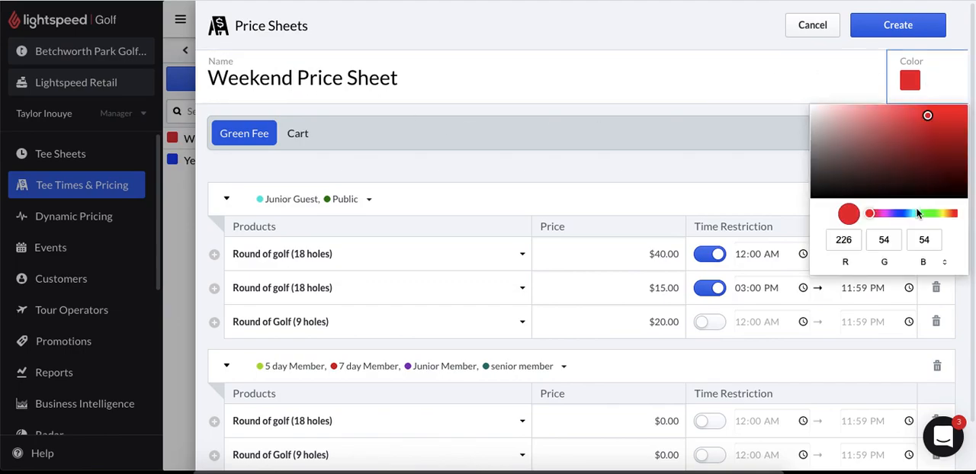
click(918, 214)
click(786, 106)
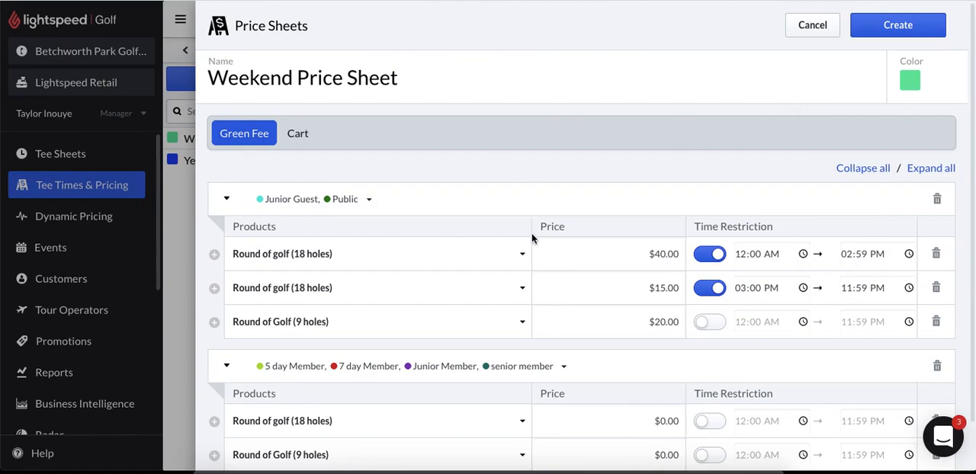
- Set the Junior Guest and Public prices to $50 for 18 holes until 02:59 PM, $20 for 18 holes from 03:00 PM, and $25 for 9 holes
click(659, 254)
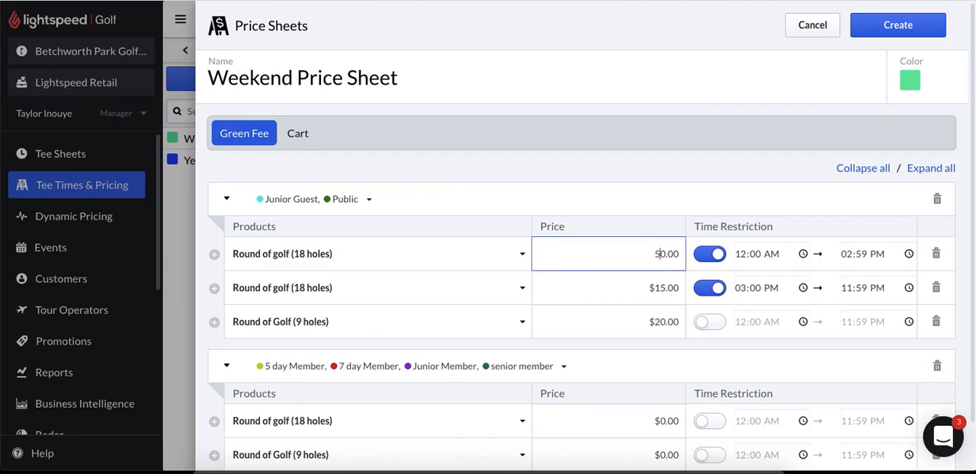
click(663, 288)
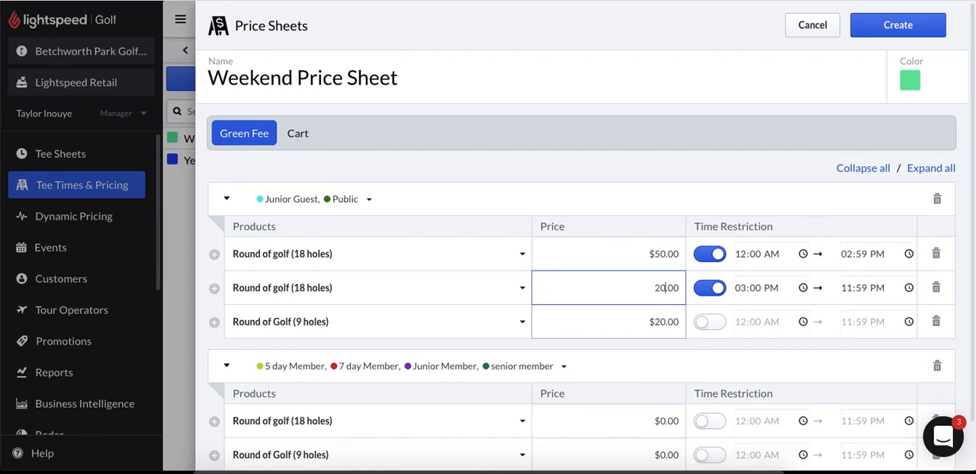
click(664, 323)
key(BackSpace)
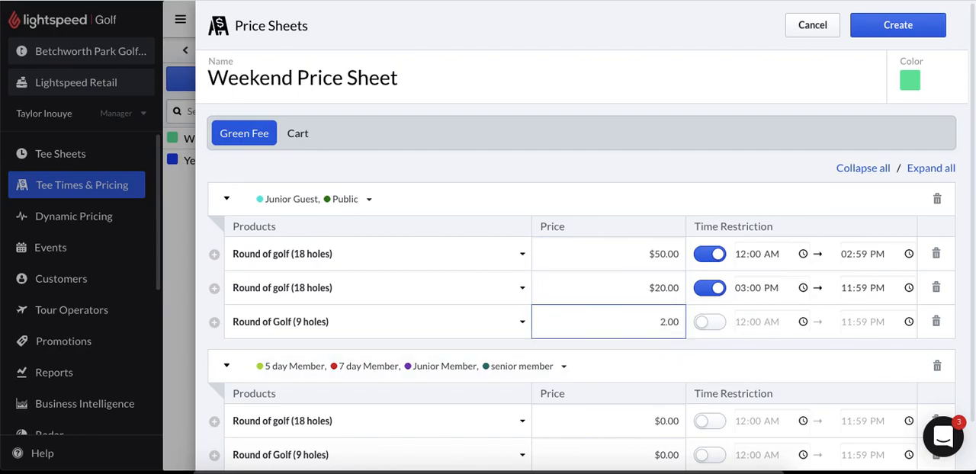
click(660, 348)
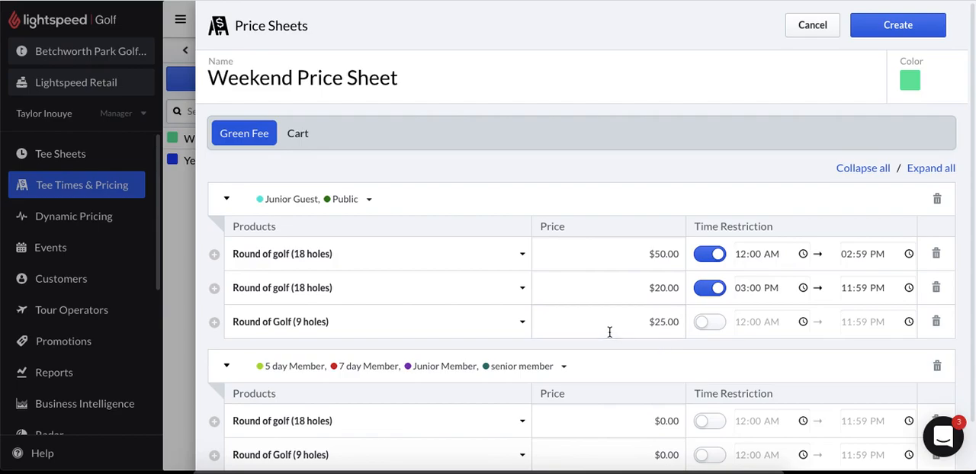
- Add a third green fee price rule with rows for Round of golf (18 holes) and Round of Golf (9 holes)
scroll(610, 333, down, 2)
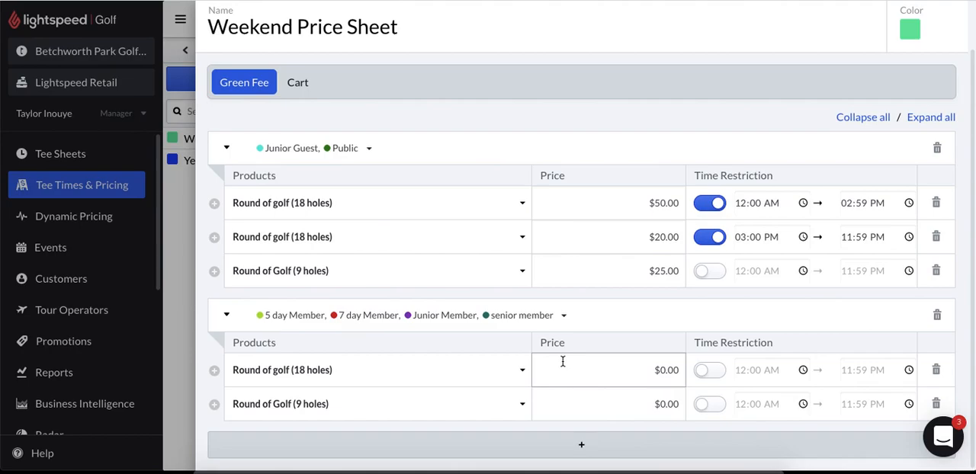
click(582, 448)
scroll(582, 449, down, 2)
click(214, 405)
click(282, 438)
click(283, 450)
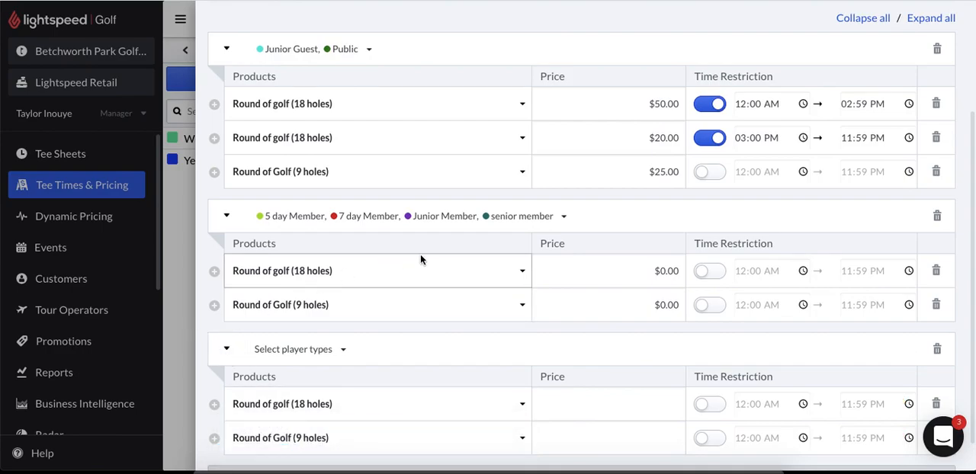
- Remove 5 day Member from the second green fee rule and assign that player type to the third rule
click(562, 223)
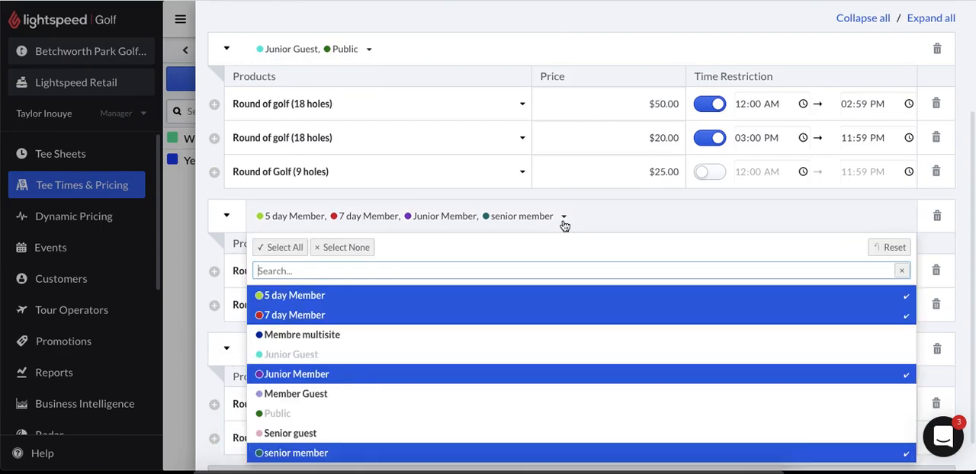
click(369, 299)
click(200, 216)
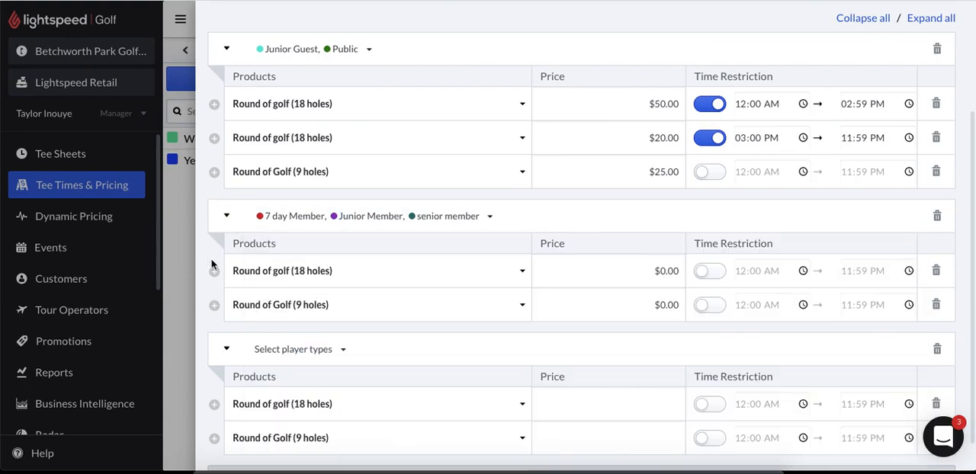
click(323, 352)
click(328, 432)
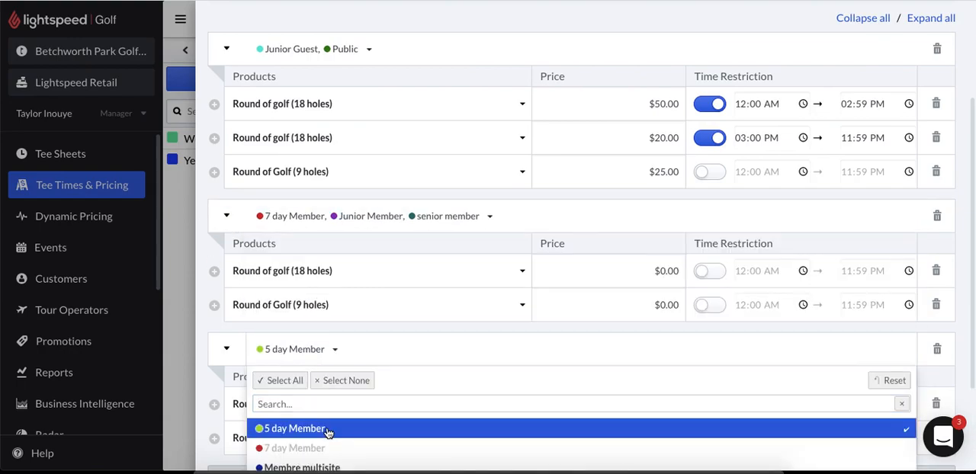
click(197, 328)
- Price the 5 day Member green fees at $20 for 18 holes and $10 for 9 holes
scroll(199, 378, down, 1)
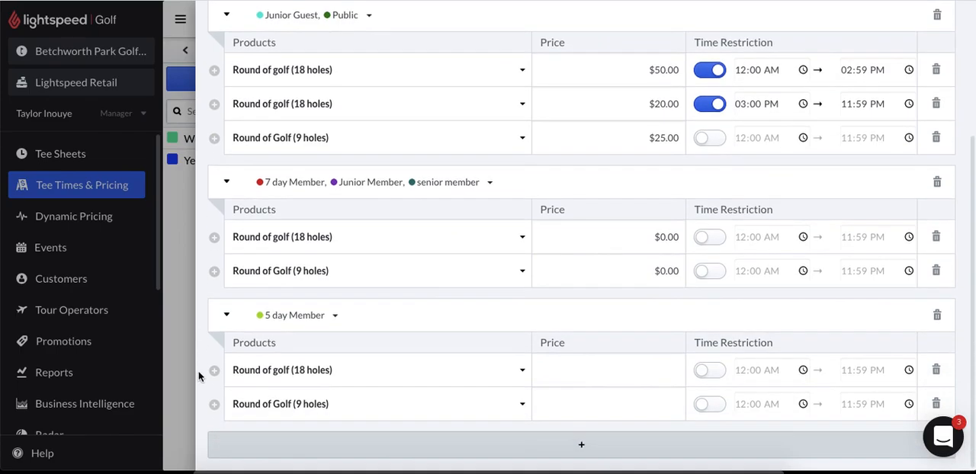
click(599, 371)
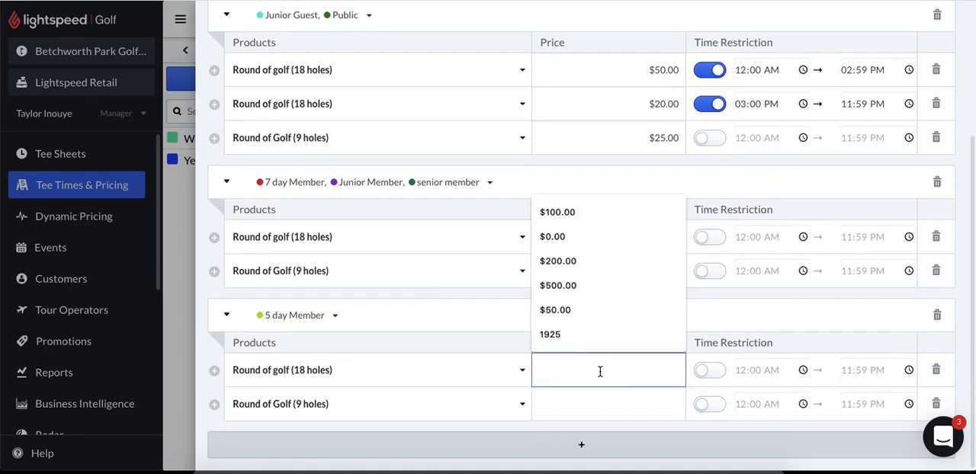
text(20)
click(643, 410)
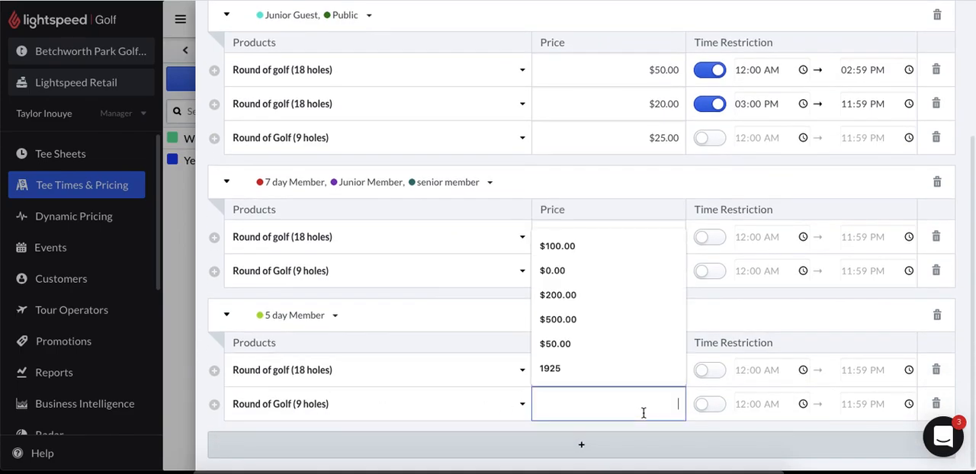
text(10)
click(773, 292)
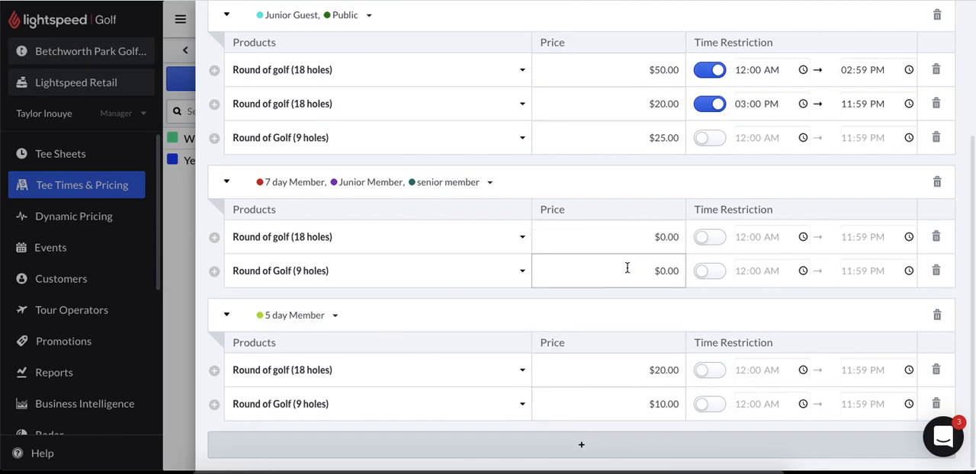
- Set the half cart prices to $25 for 18 holes and $15 for 9 holes, and create the Weekend Price Sheet
scroll(627, 268, up, 3)
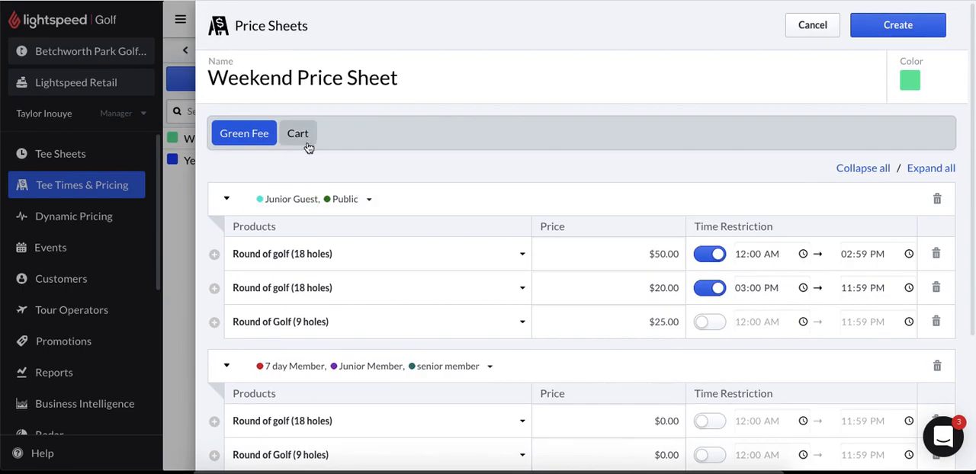
click(298, 134)
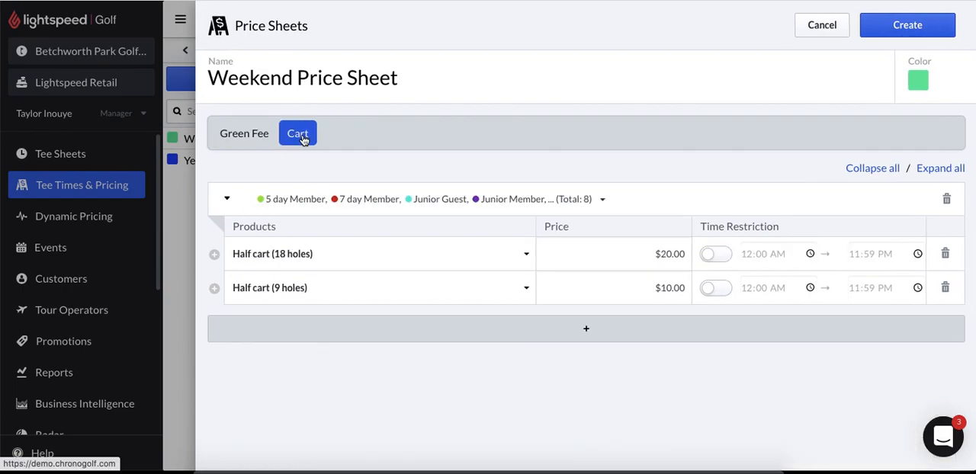
click(671, 252)
key(BackSpace)
text(5)
click(673, 288)
key(BackSpace)
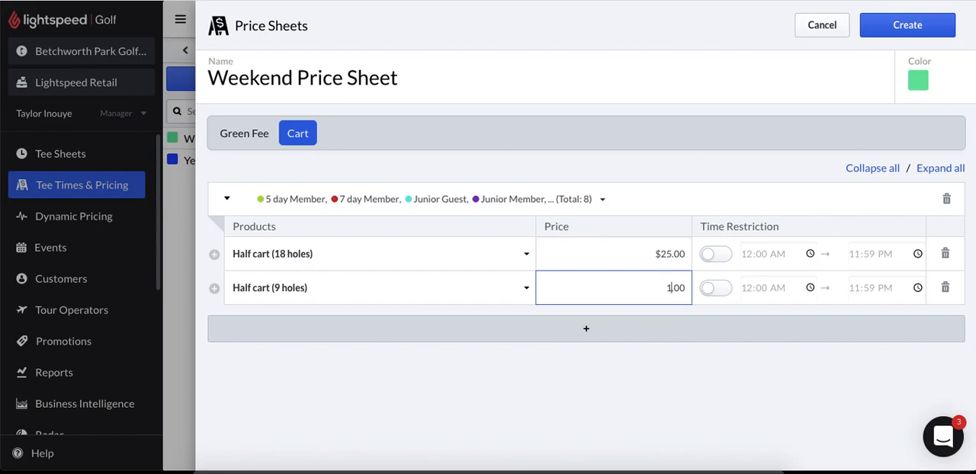
click(733, 399)
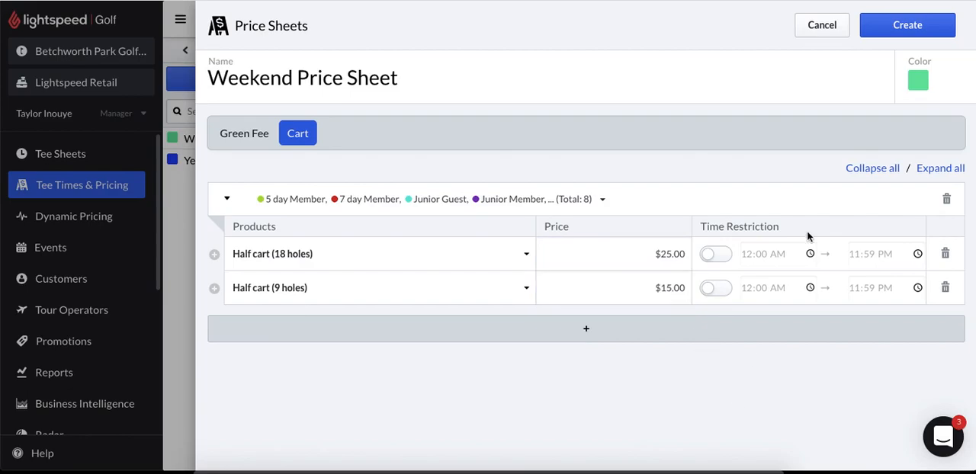
click(903, 31)
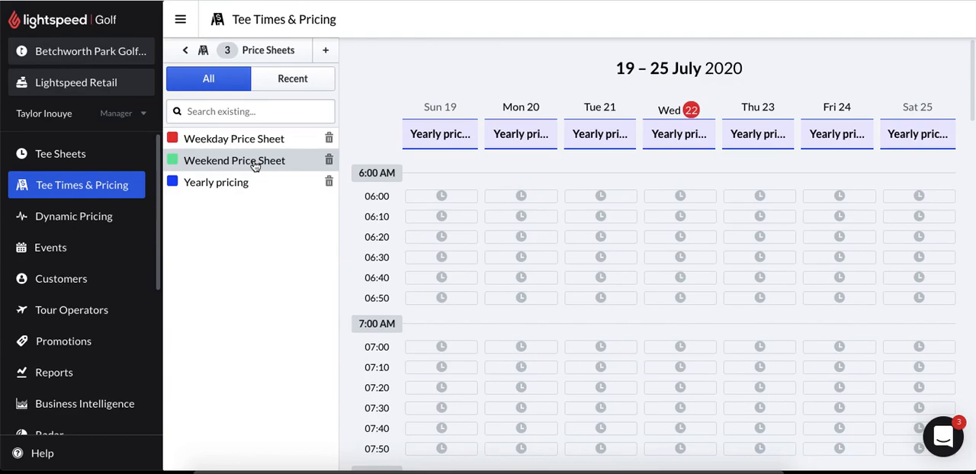
- Assign the Weekend Price Sheet to Saturday, August 1, 2020 on the pricing calendar with a weekly repeat
click(185, 51)
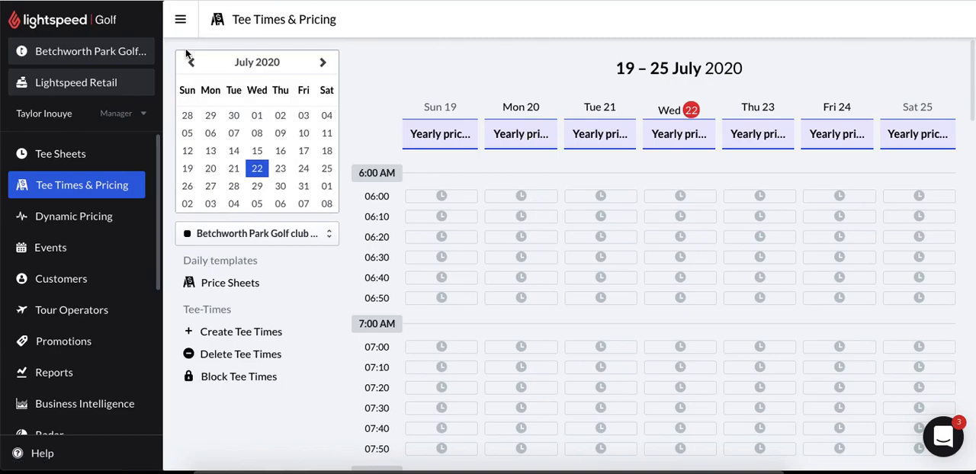
click(328, 187)
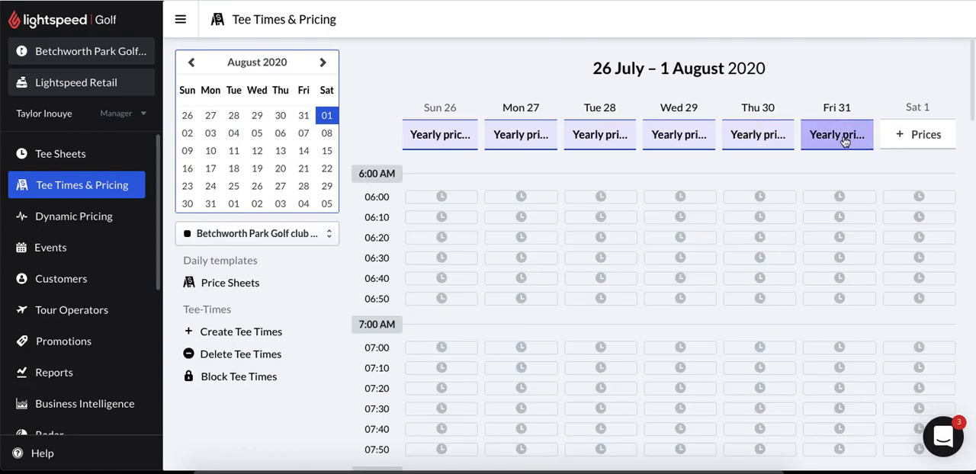
click(915, 139)
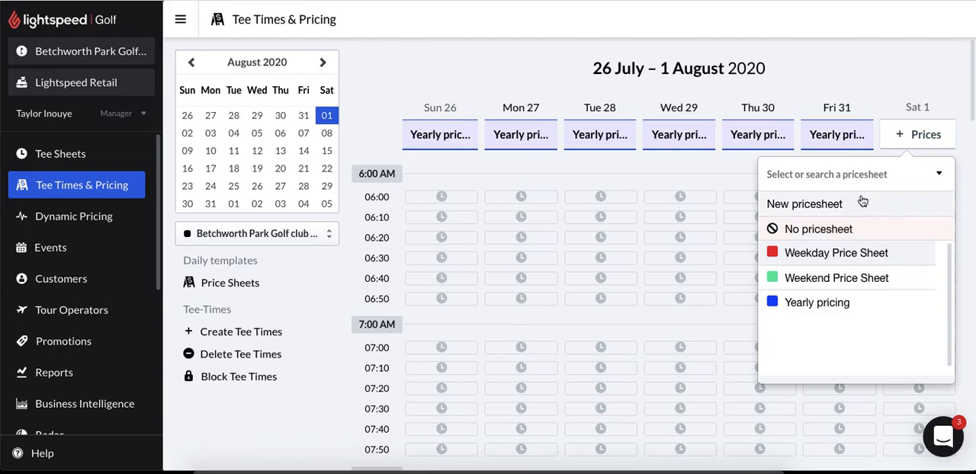
click(829, 281)
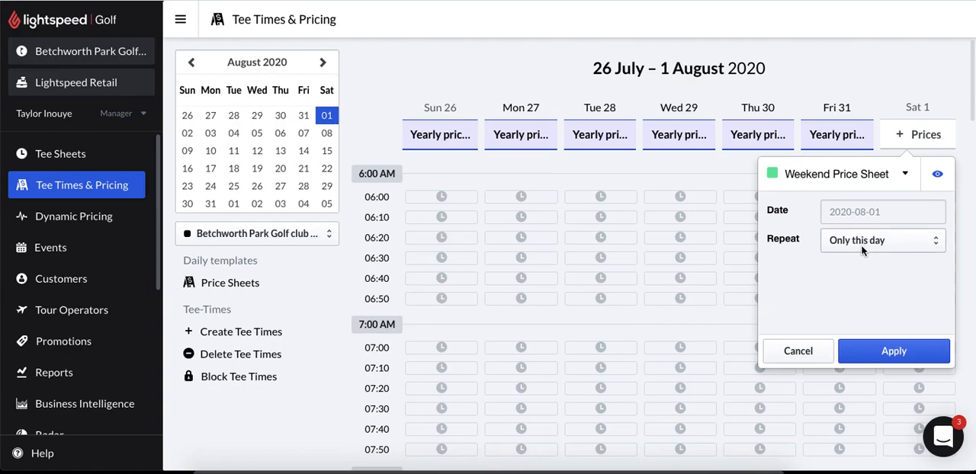
click(864, 251)
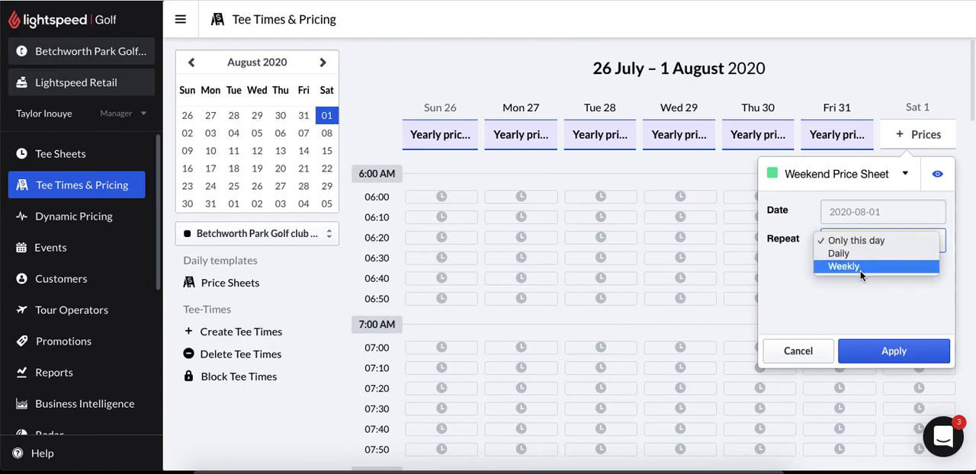
click(860, 268)
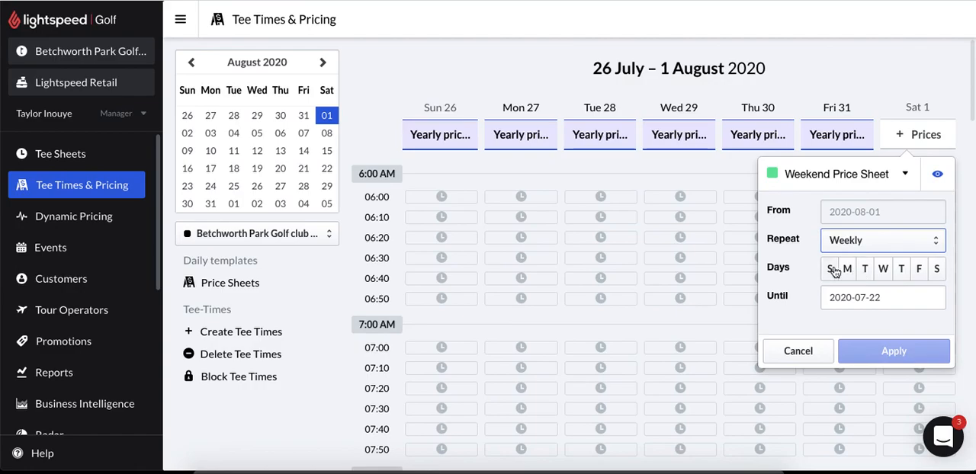
- Repeat the weekend sheet on Sundays and Saturdays until 2020-09-30, and apply it
click(830, 270)
click(934, 269)
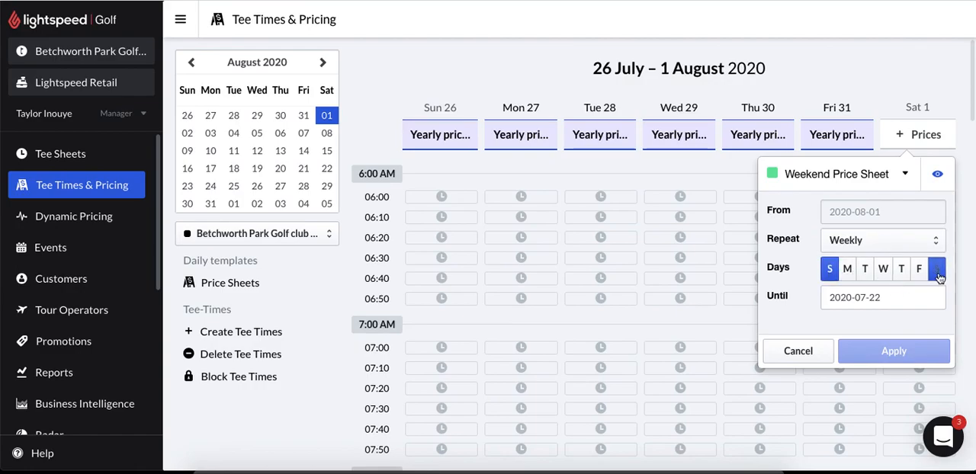
click(904, 299)
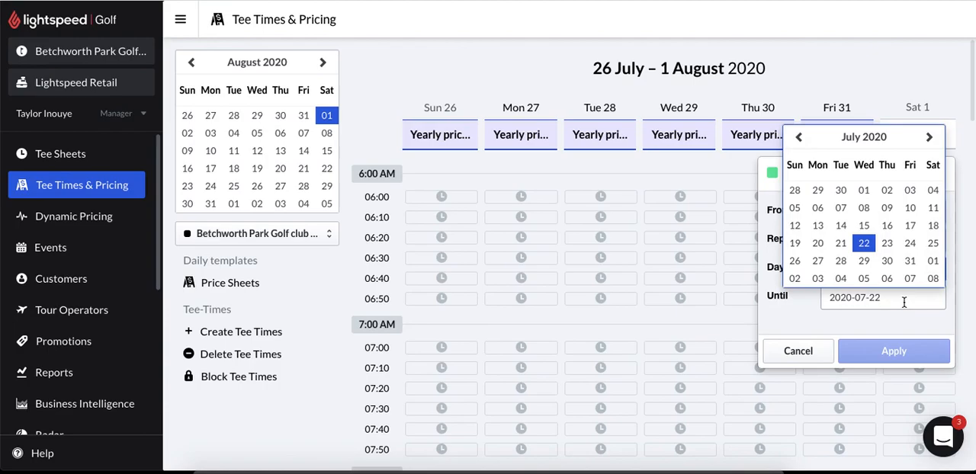
click(929, 138)
click(929, 139)
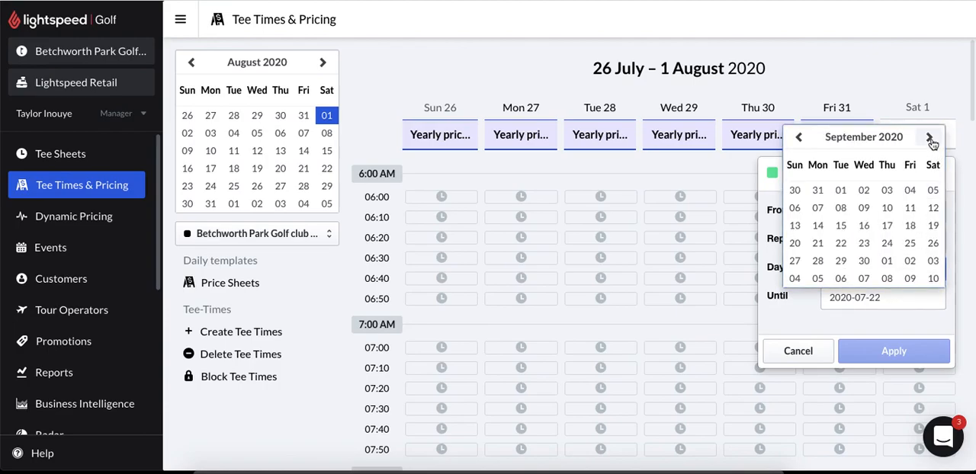
click(866, 263)
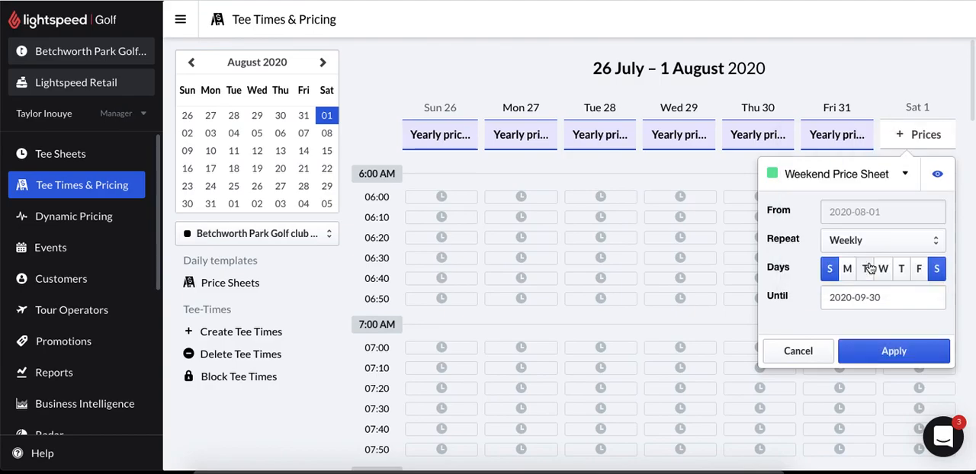
click(880, 355)
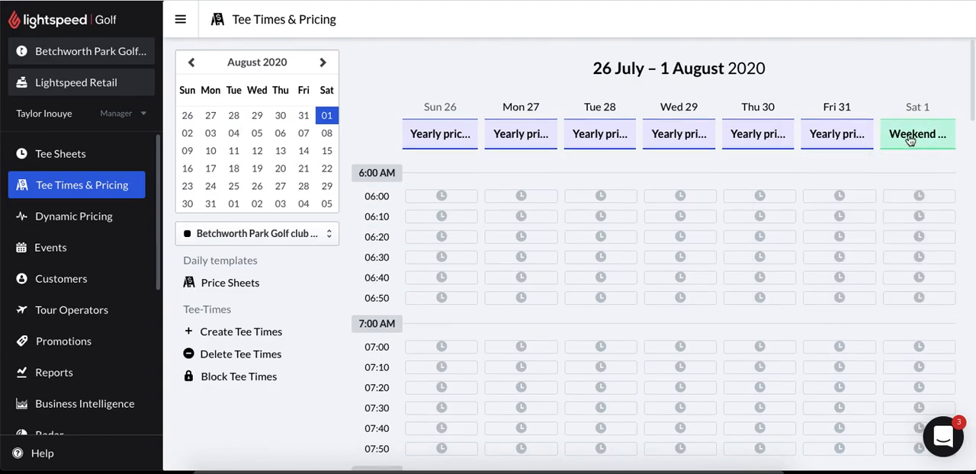
- Go to the week of August 2, 2020 and assign the Weekday Price Sheet to Monday, August 3 with a weekly repeat
click(189, 133)
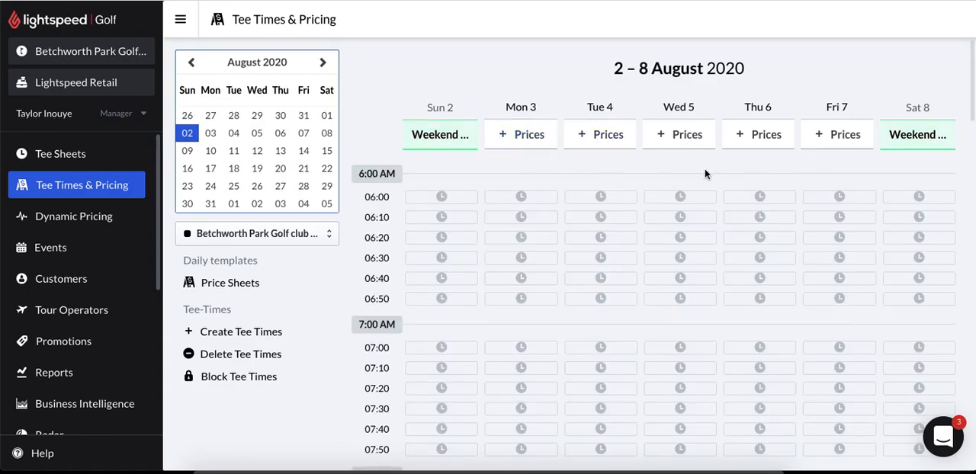
click(516, 136)
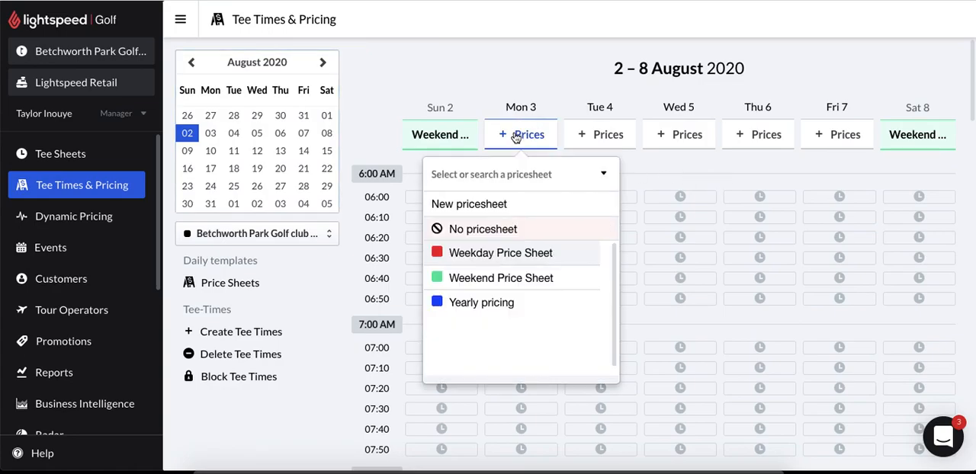
click(494, 257)
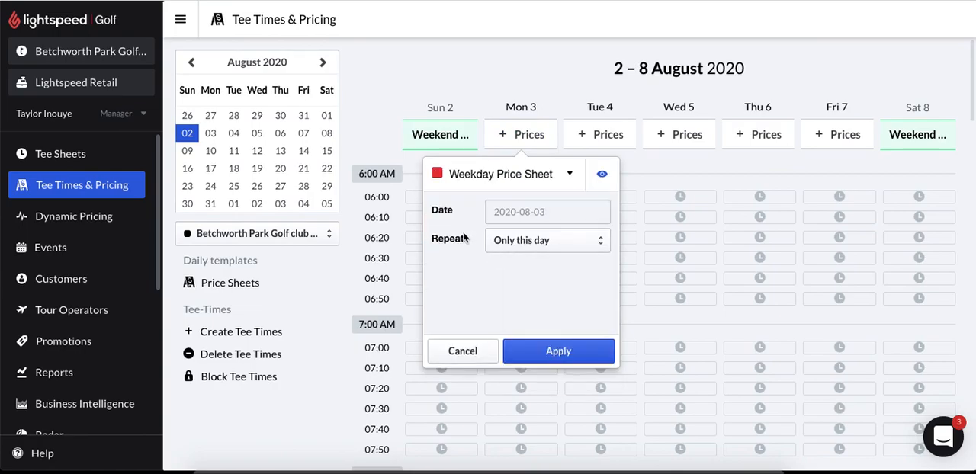
click(524, 239)
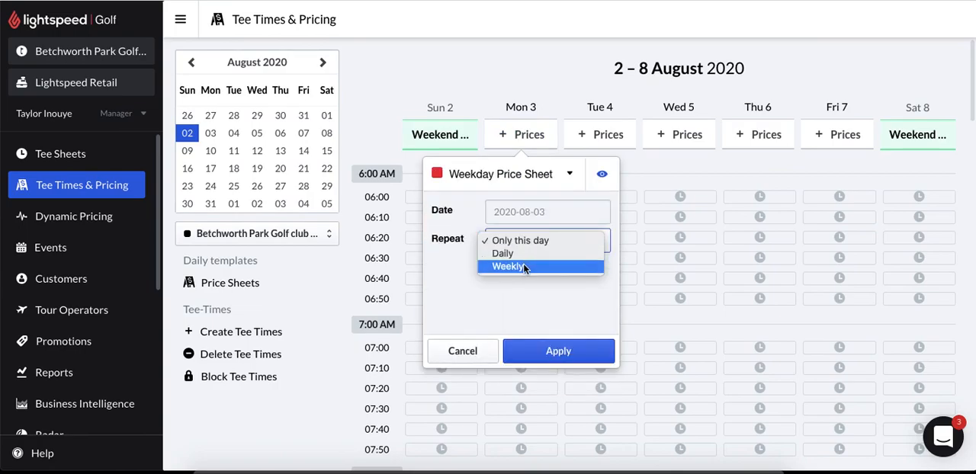
click(523, 266)
- Repeat the weekday sheet from Monday through Friday until 2020-09-30, and apply it
click(512, 270)
click(529, 269)
click(548, 270)
click(566, 269)
click(583, 269)
click(566, 300)
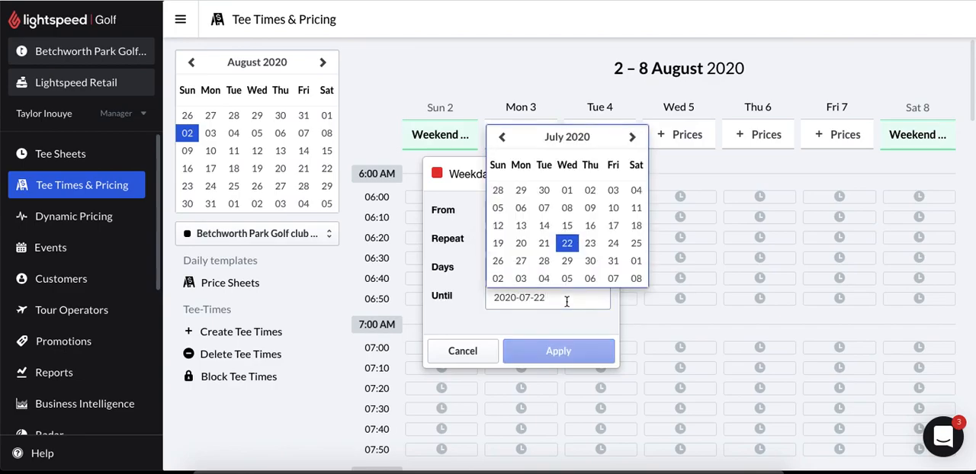
click(632, 138)
click(633, 138)
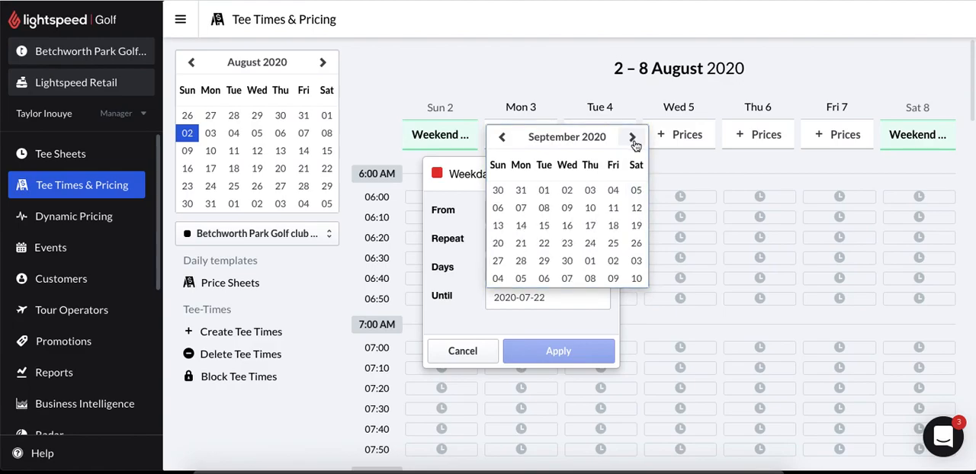
click(567, 262)
click(564, 353)
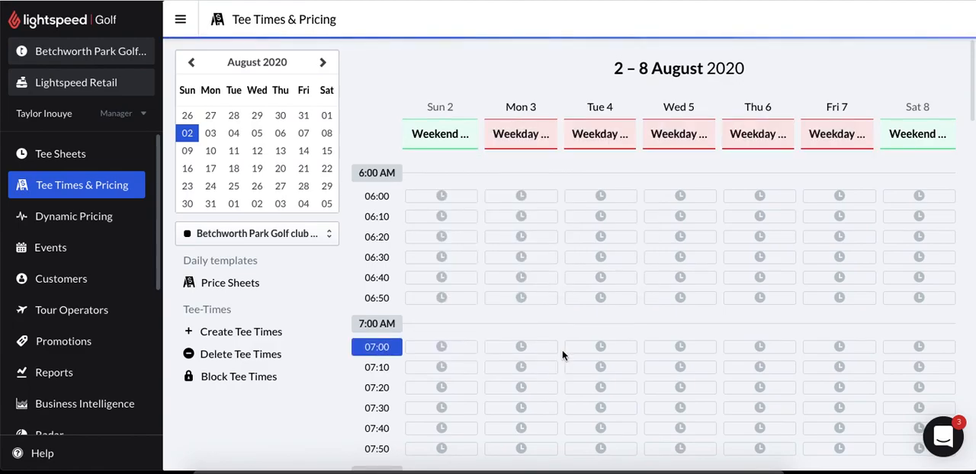